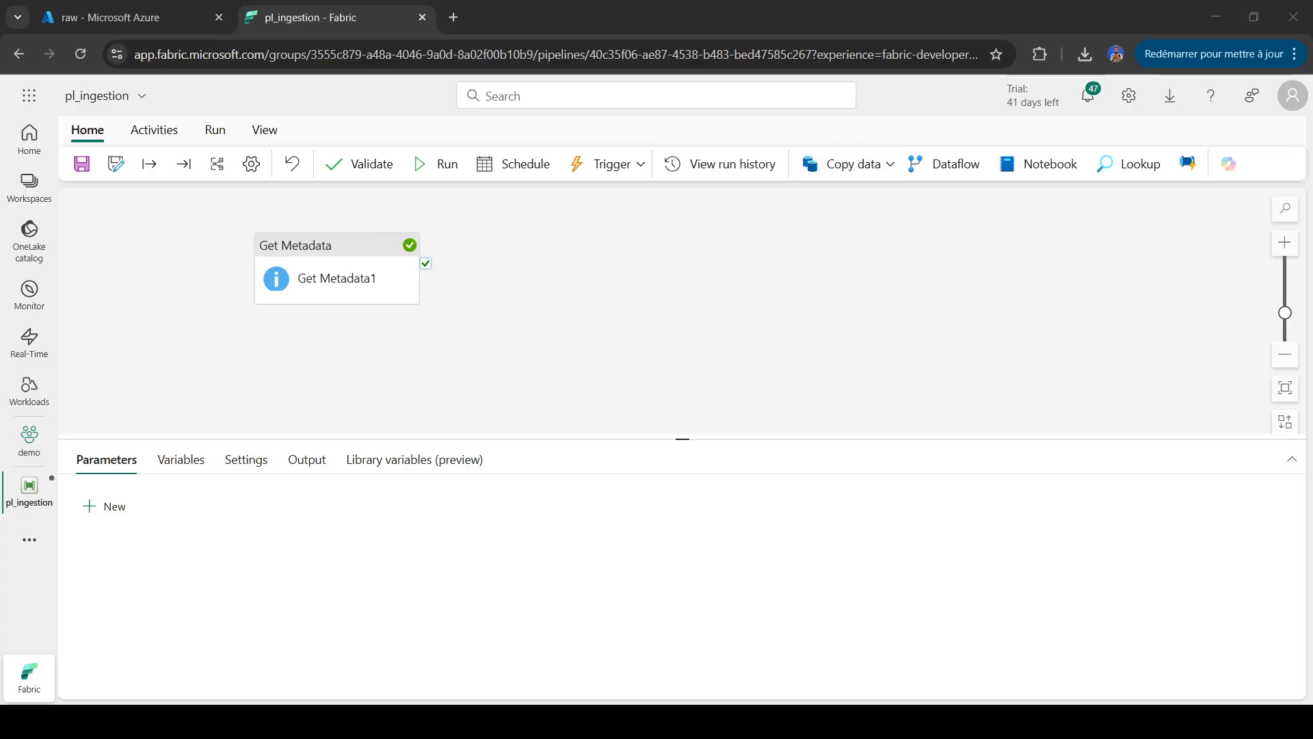
# Step: Add a ForEach activity to the pipeline and arrange it beside the Get Metadata activity
pyautogui.click(850, 337)
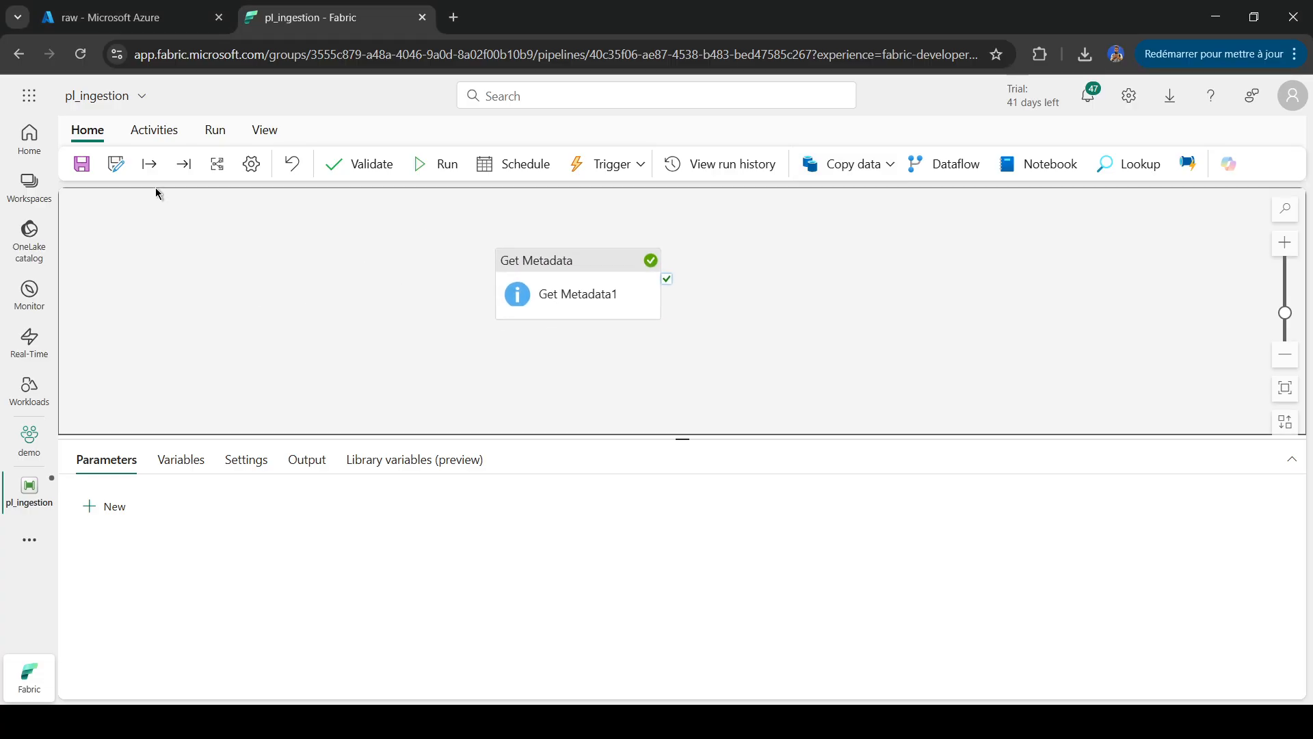
pyautogui.click(165, 132)
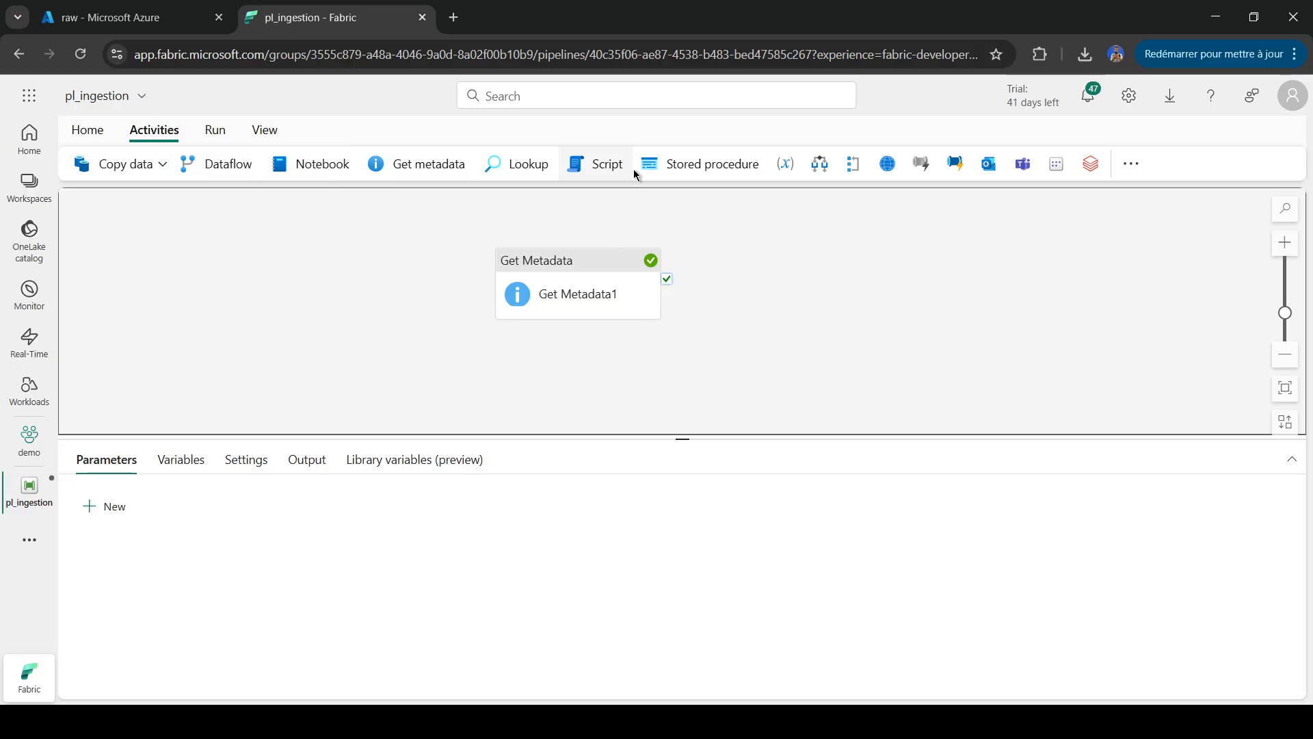
pyautogui.click(852, 163)
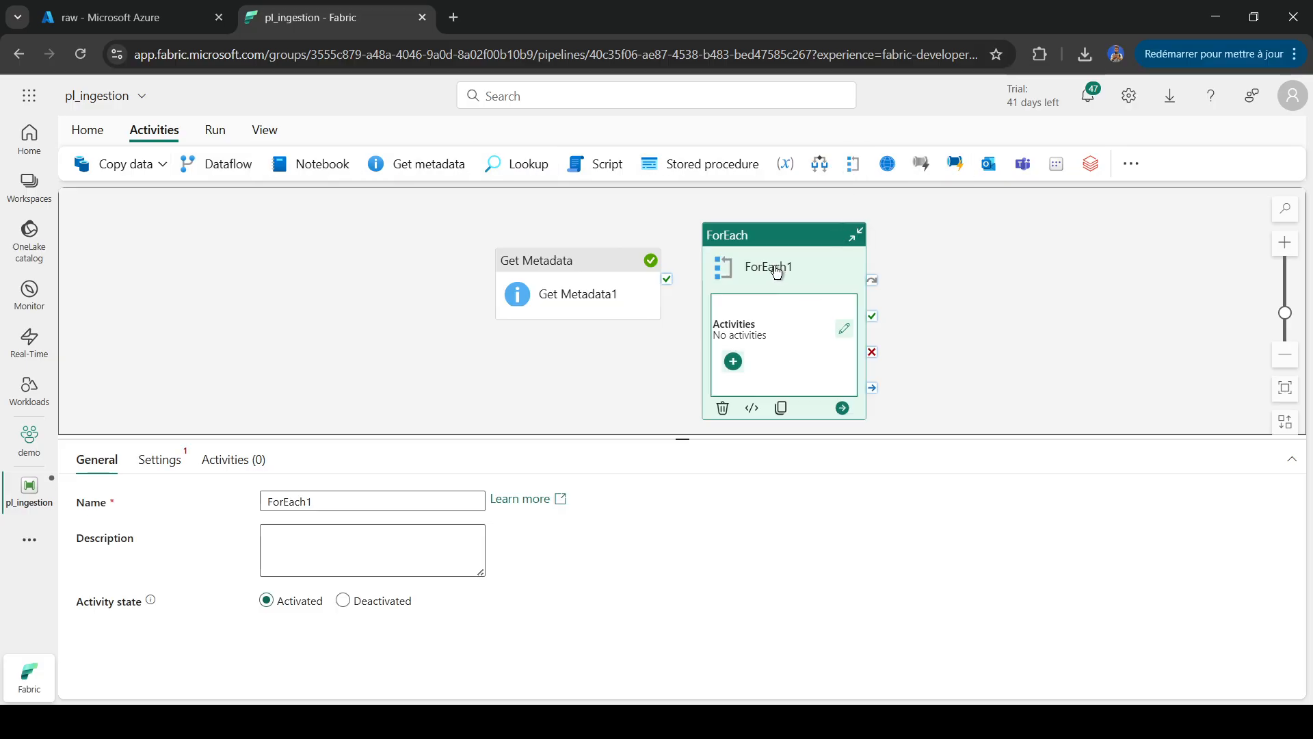
pyautogui.moveTo(616, 266); pyautogui.dragTo(440, 278)
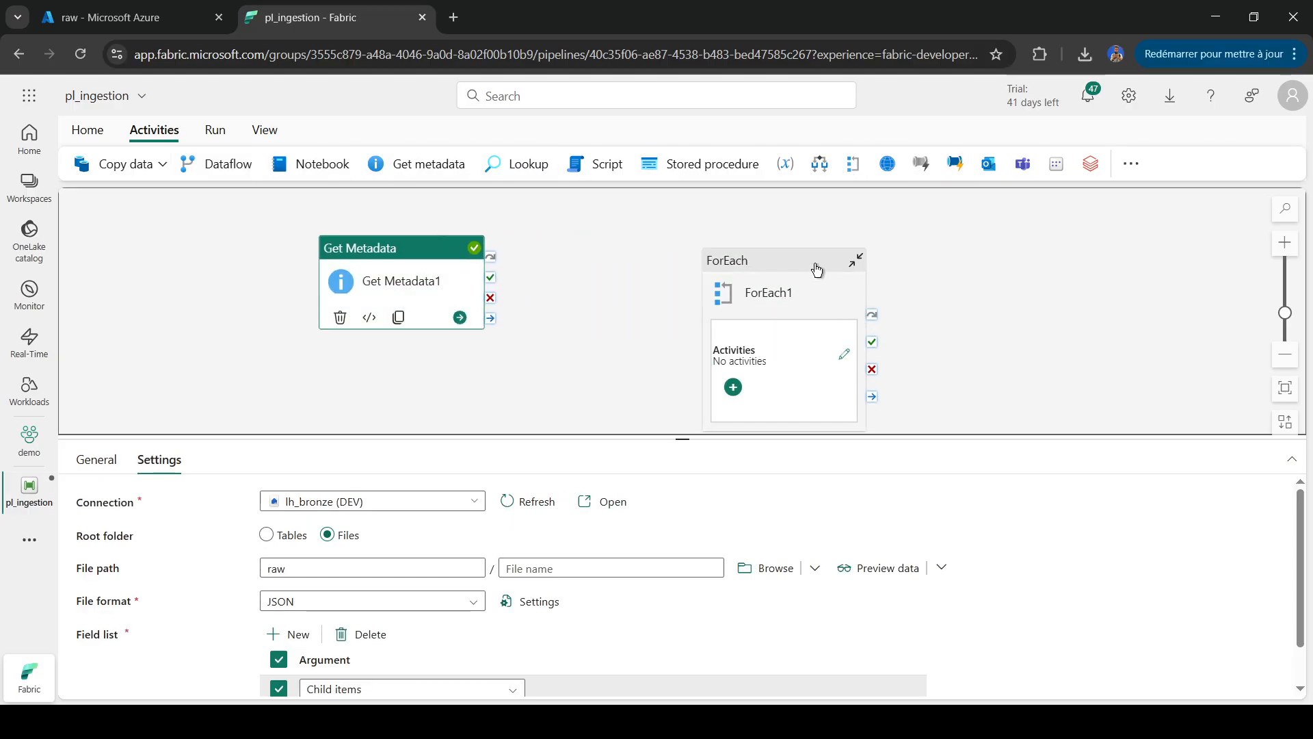
pyautogui.moveTo(816, 262); pyautogui.dragTo(723, 248)
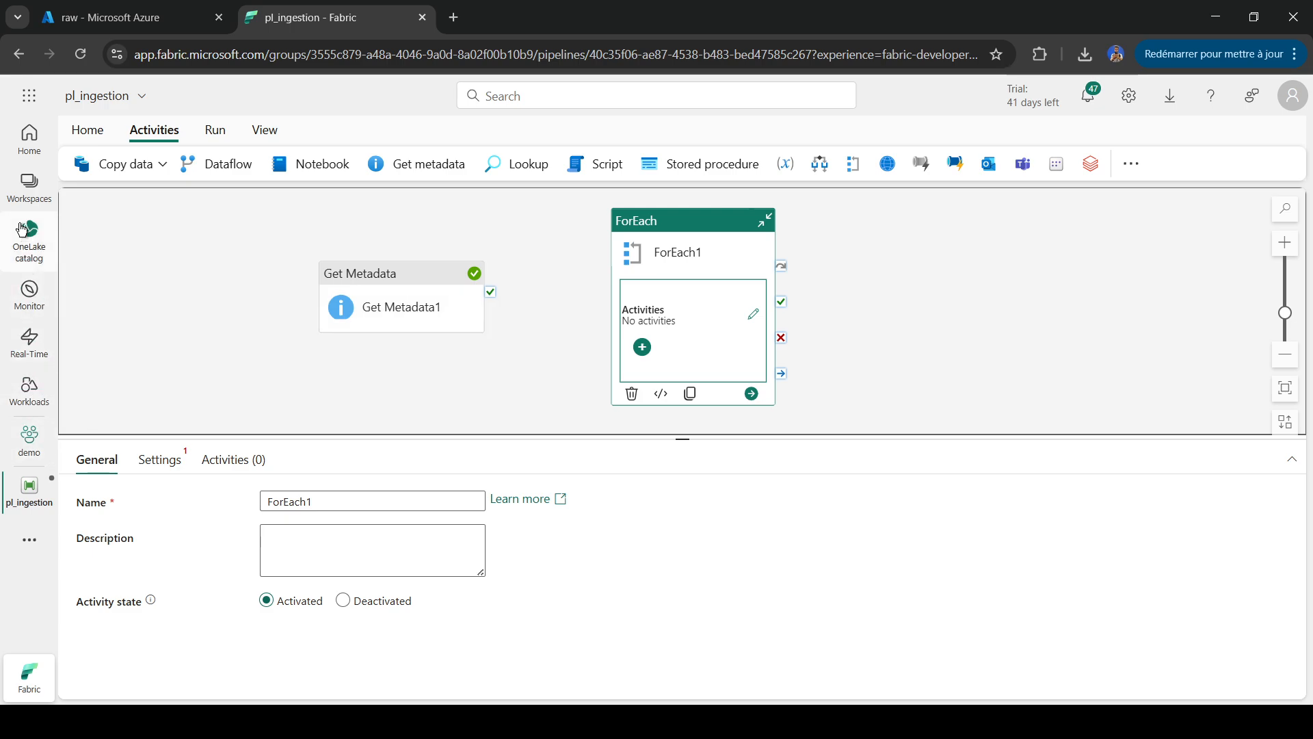
# Step: Review the raw files in the DEV workspace's Bronze lakehouse lh_bronze, and return to the pl_ingestion pipeline
pyautogui.click(25, 201)
pyautogui.click(141, 329)
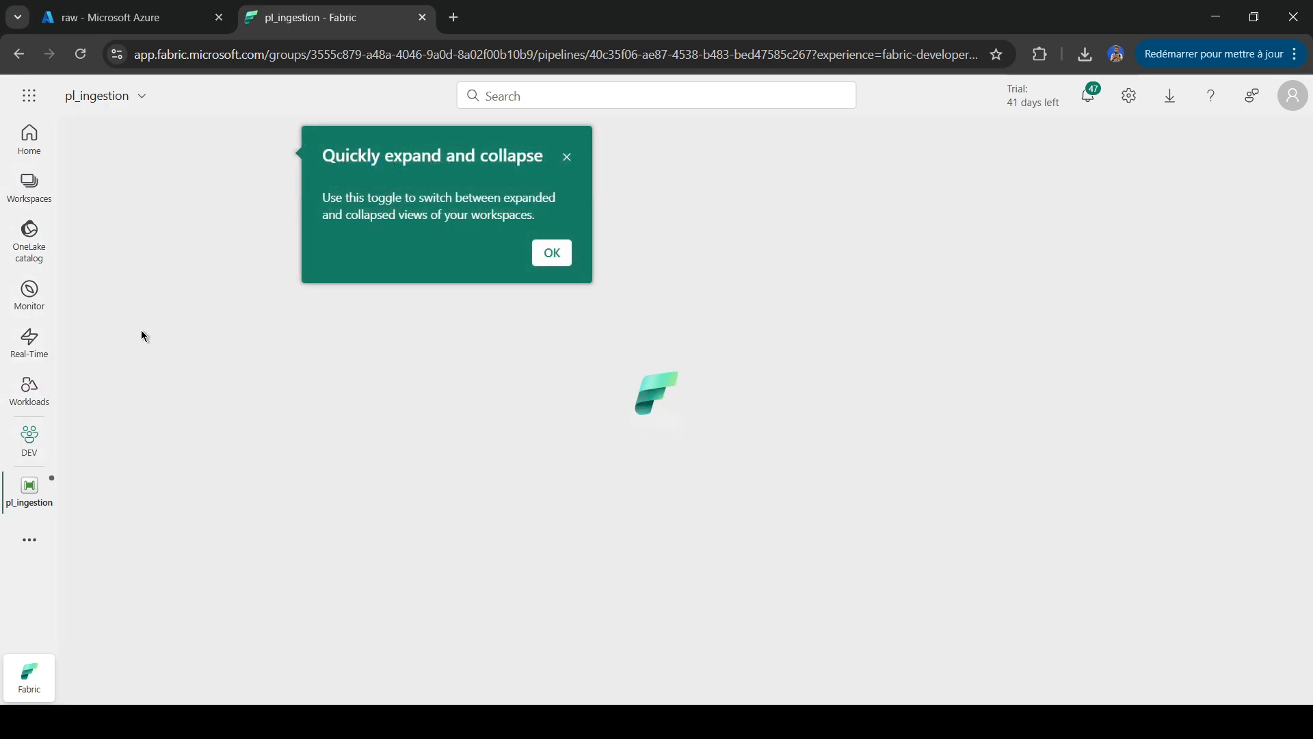
pyautogui.click(183, 392)
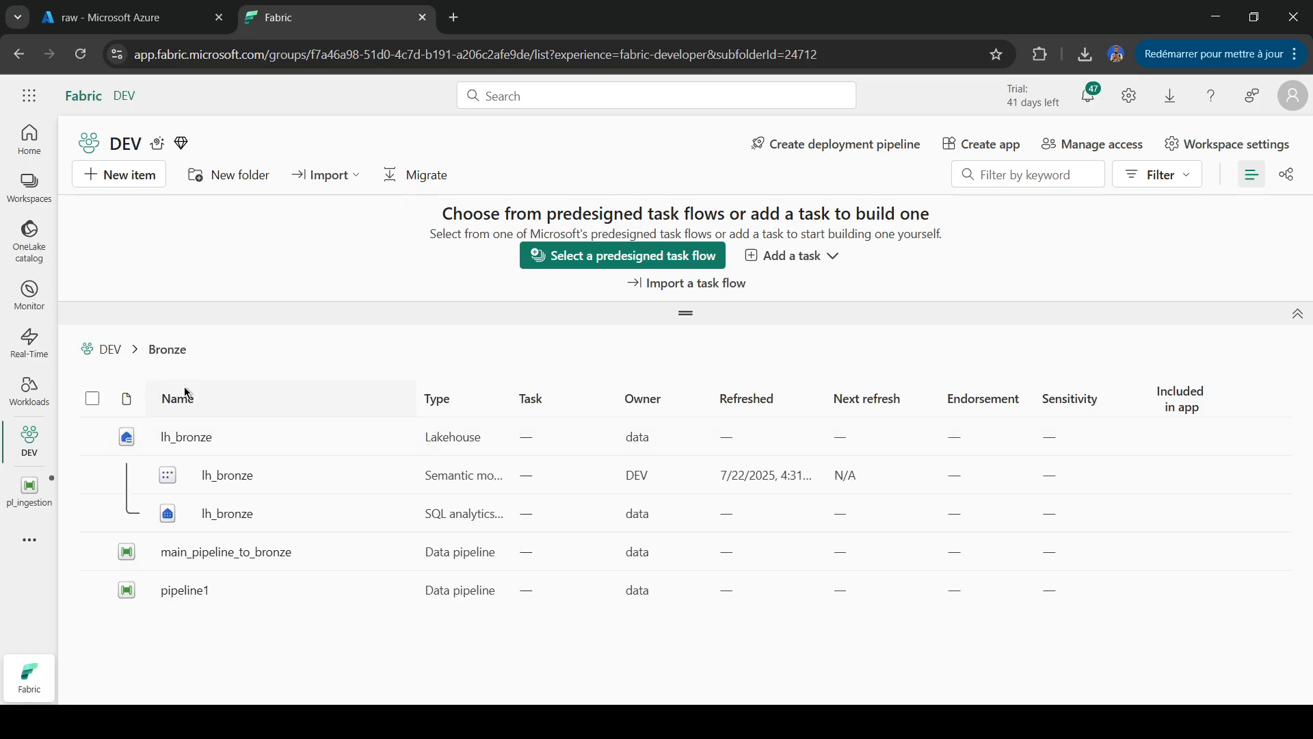
pyautogui.click(183, 437)
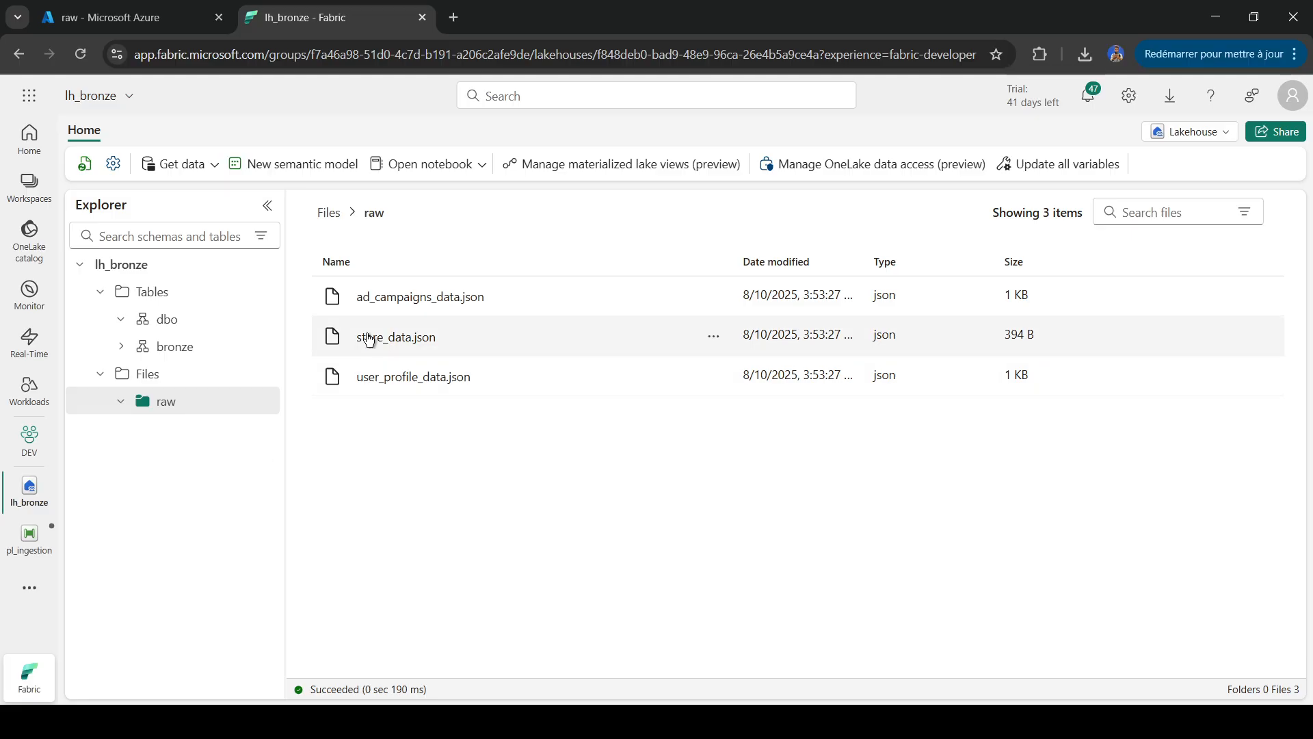
pyautogui.click(29, 537)
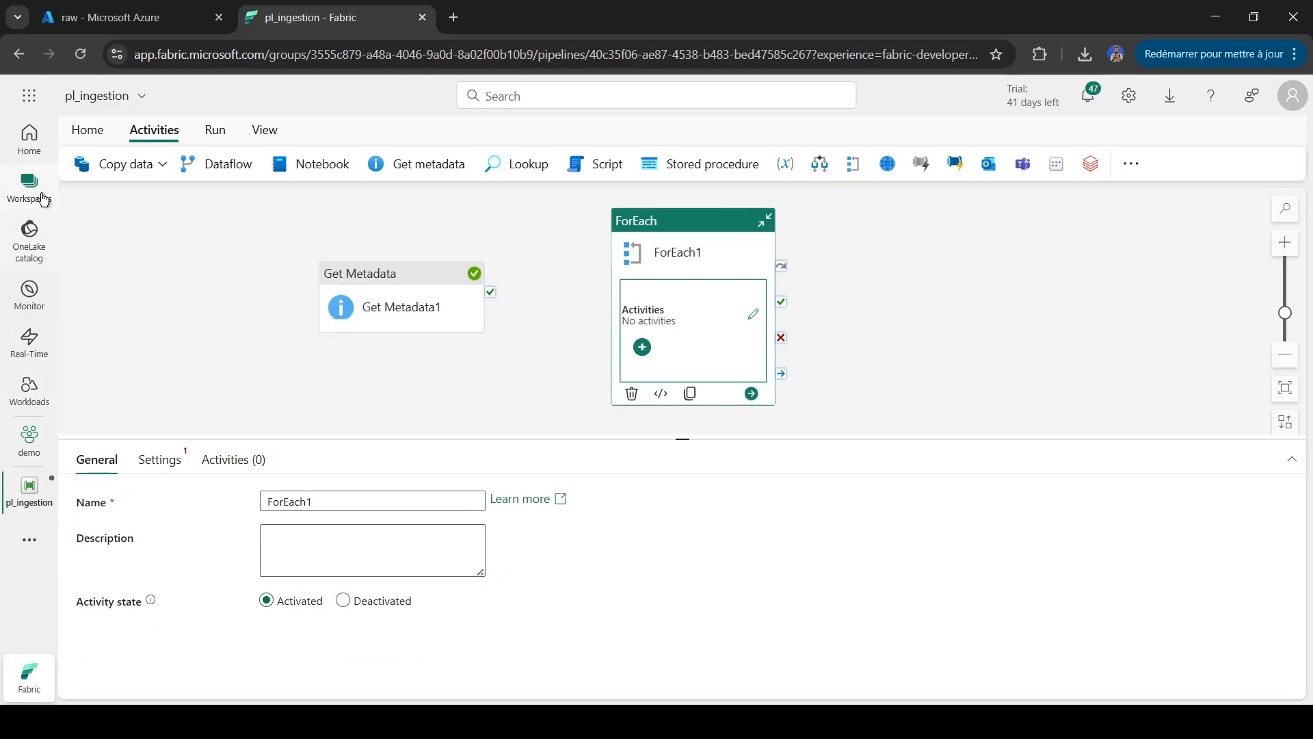
# Step: Check the files of the lh_bronze lakehouse in the demo workspace's bronze folder, and return to pl_ingestion
pyautogui.click(29, 183)
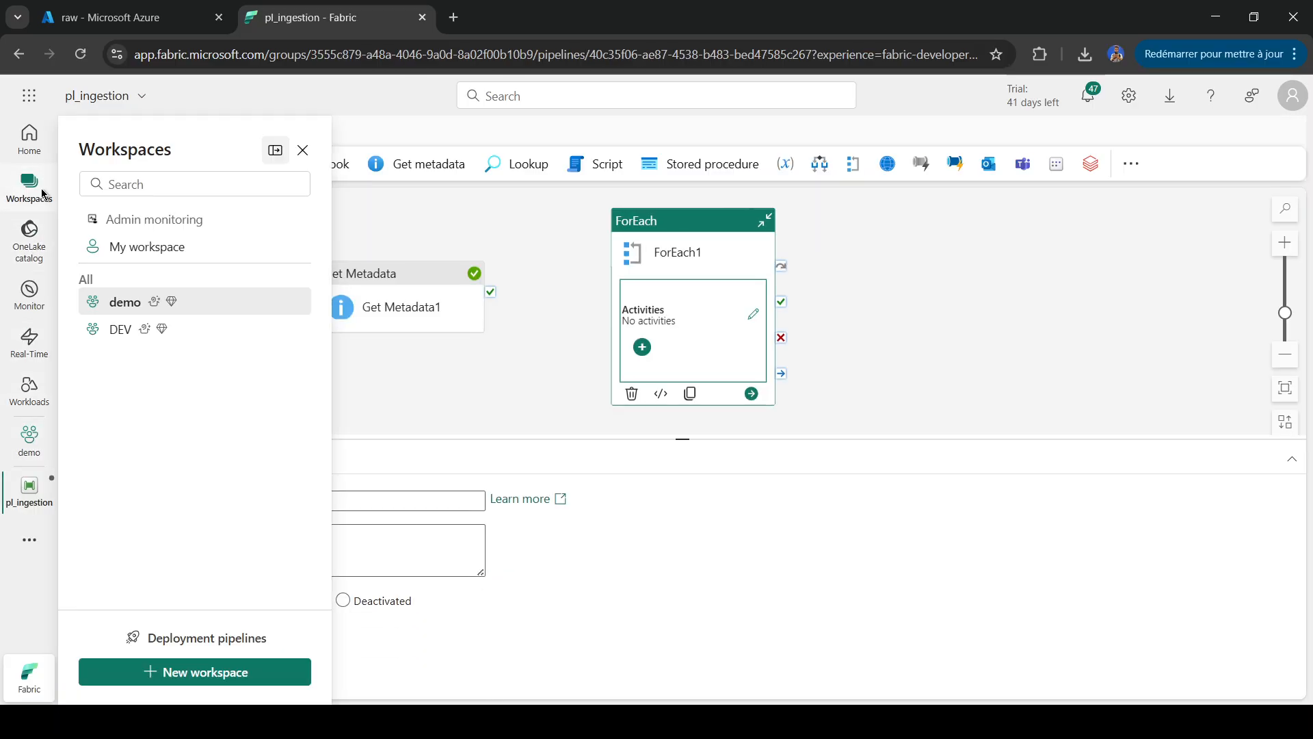
pyautogui.click(117, 301)
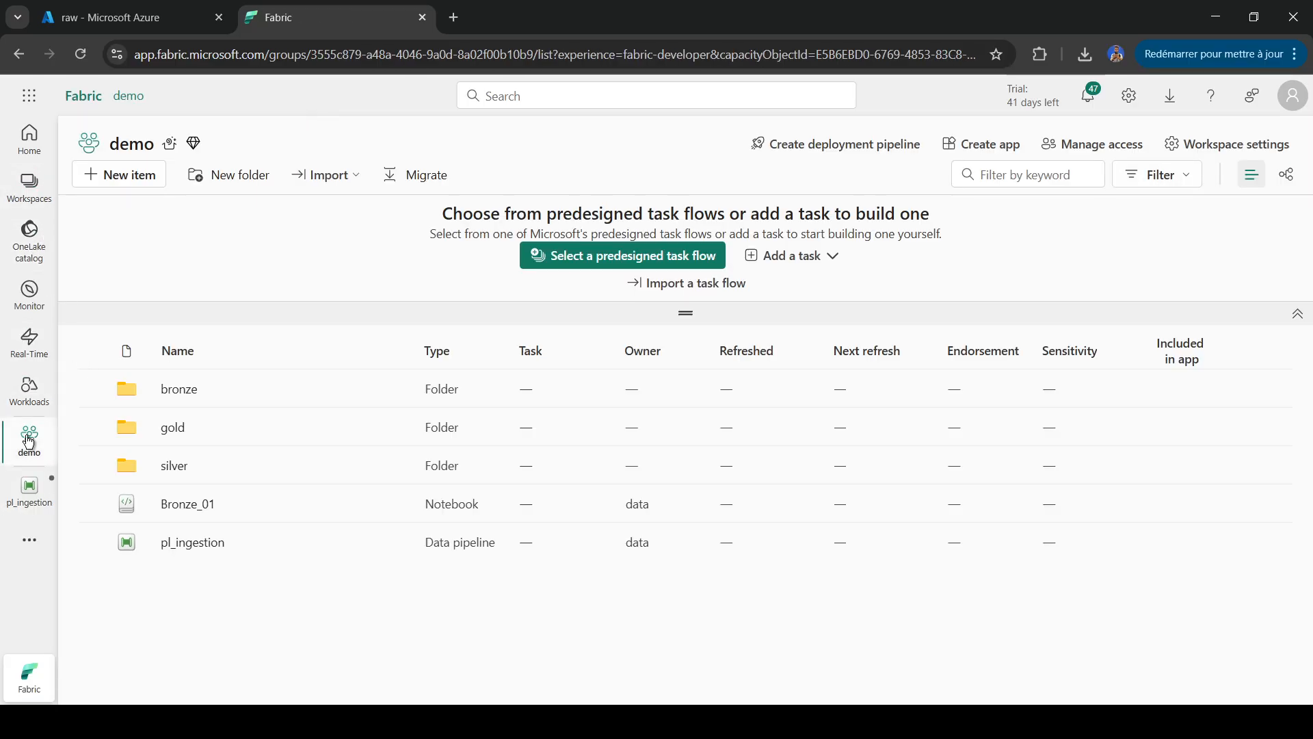
pyautogui.click(186, 385)
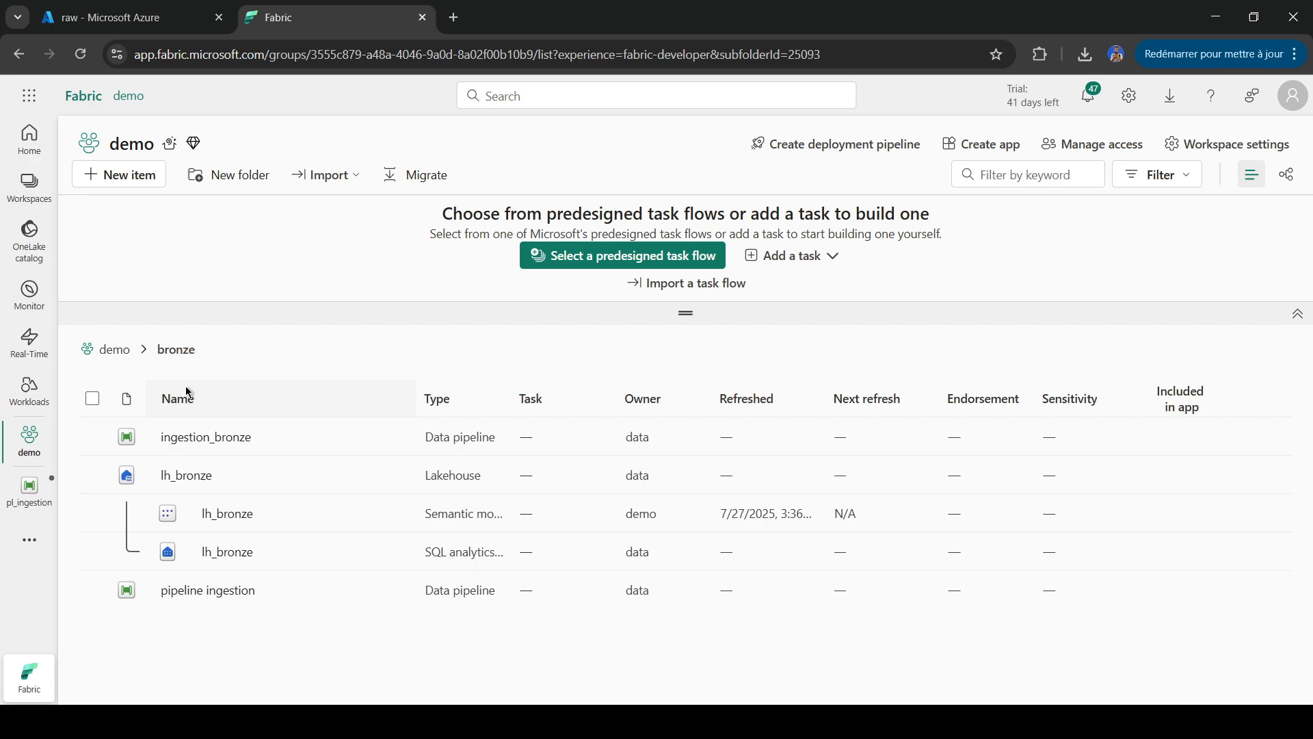
pyautogui.click(191, 479)
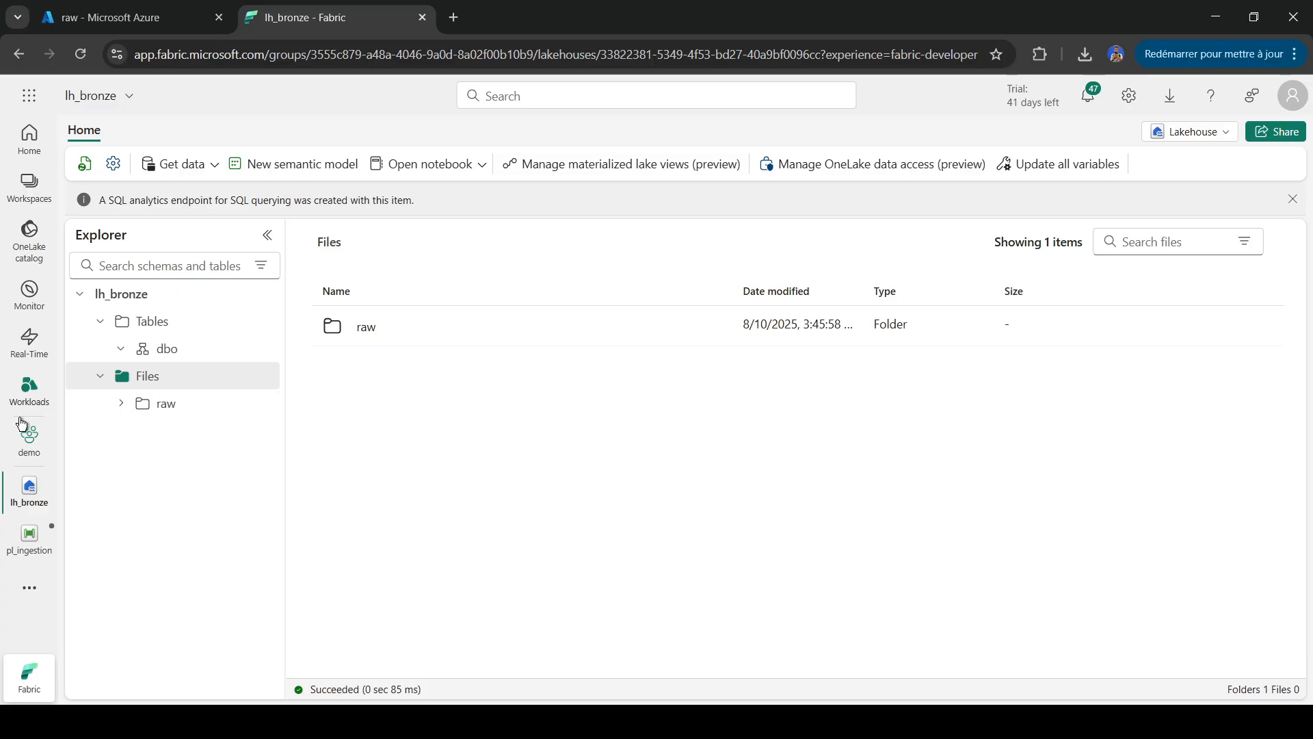
pyautogui.click(29, 537)
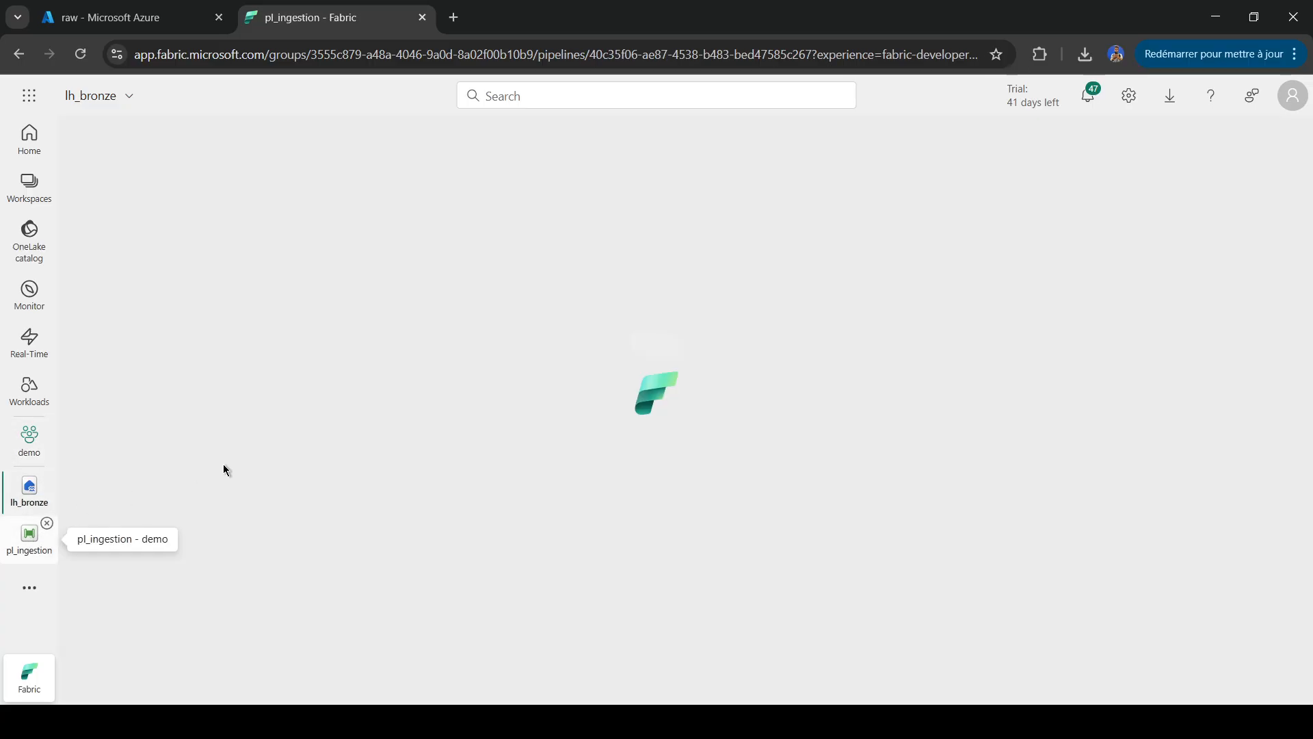
# Step: Connect the On success output of Get Metadata1 to the ForEach1 activity
pyautogui.moveTo(454, 328)
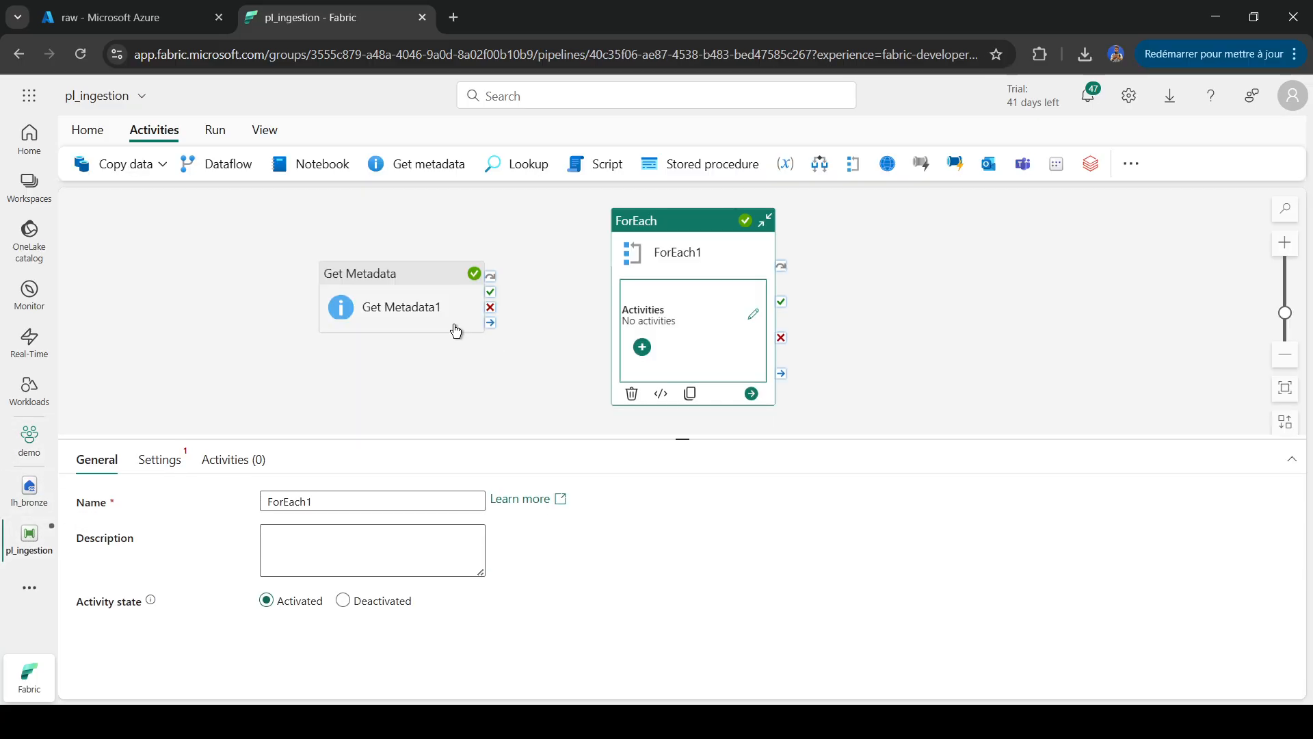
pyautogui.click(452, 287)
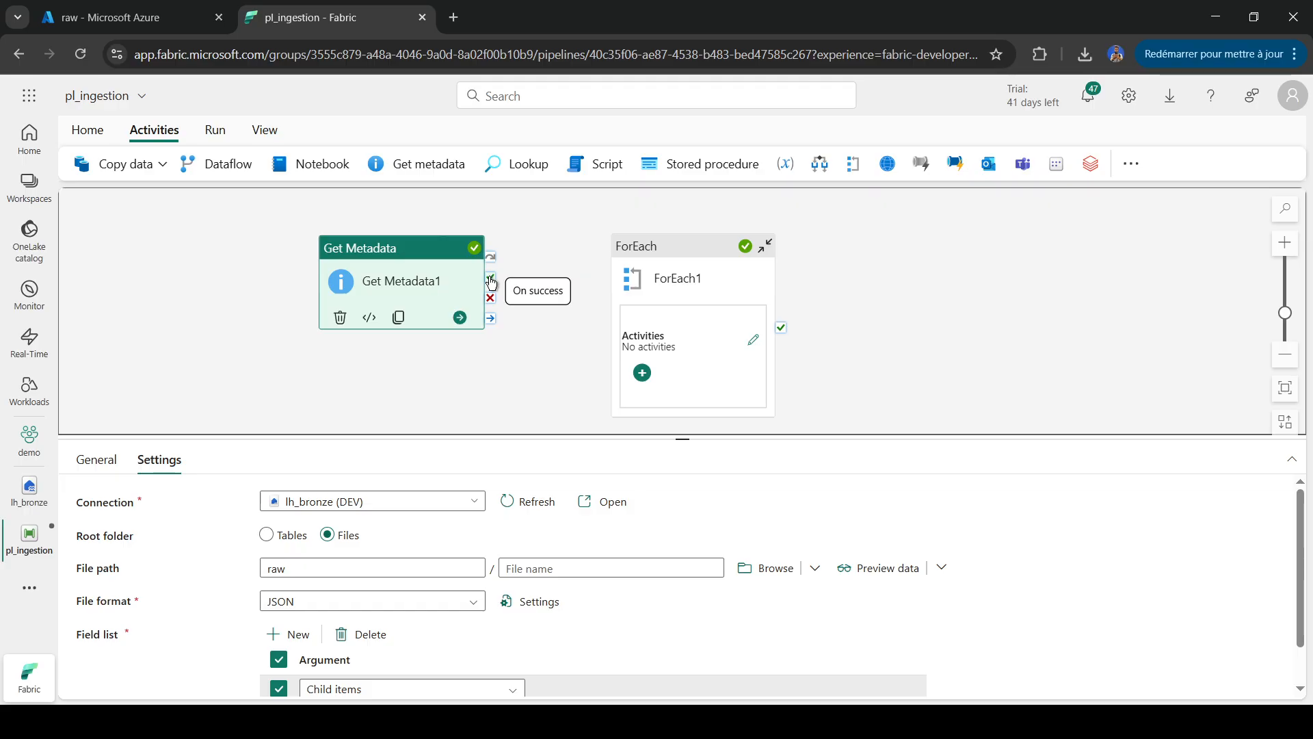
pyautogui.moveTo(491, 280); pyautogui.dragTo(630, 285)
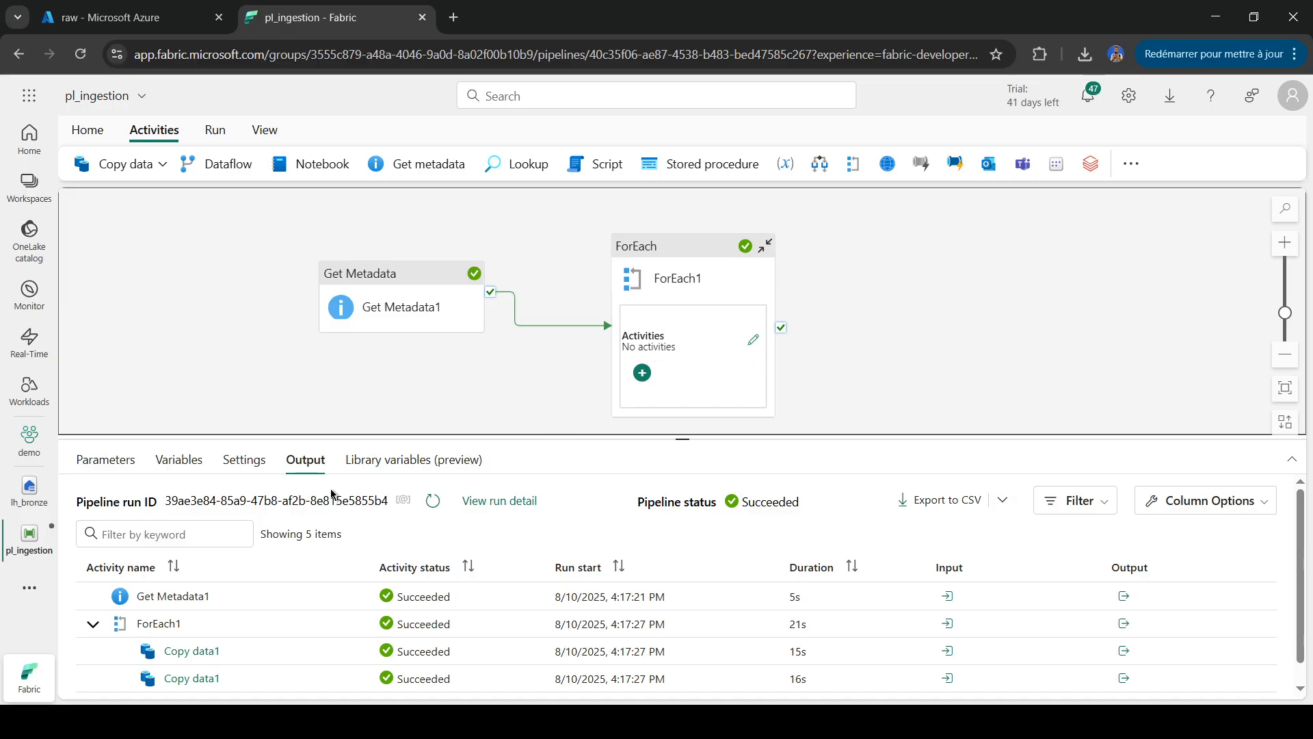
pyautogui.click(101, 462)
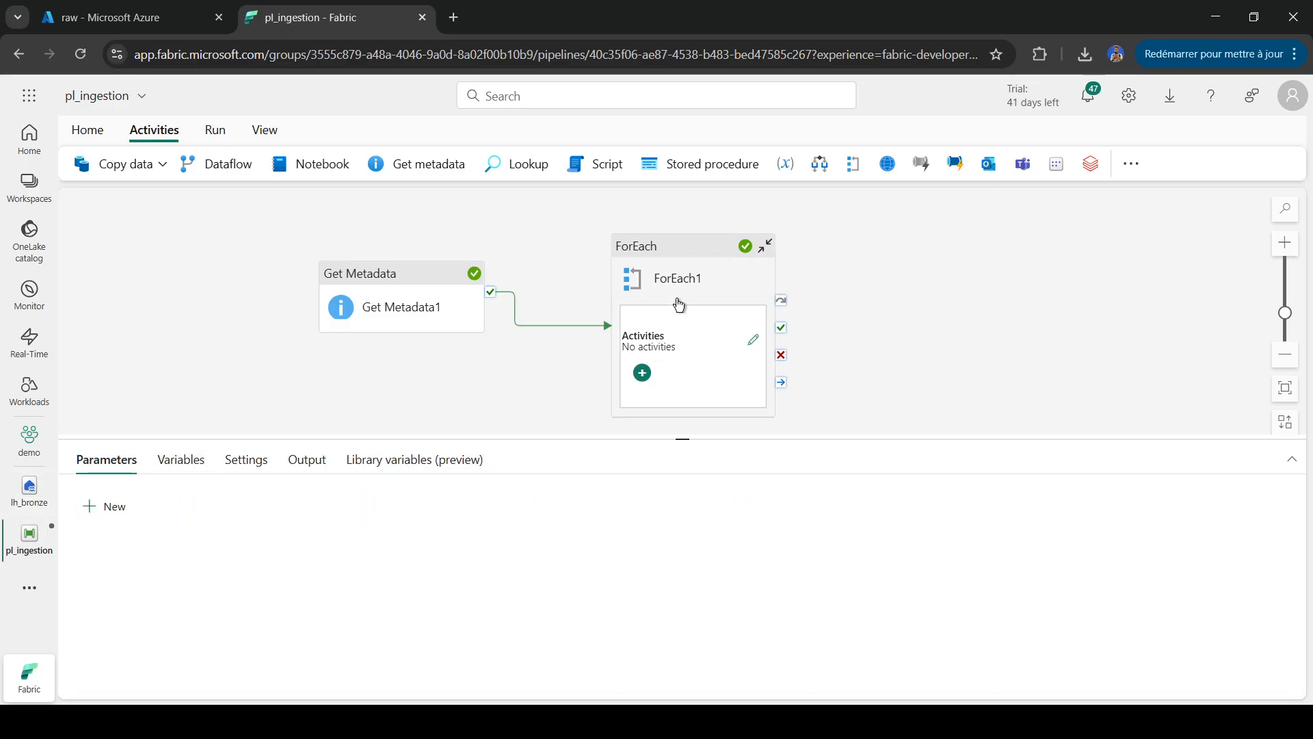
pyautogui.click(697, 258)
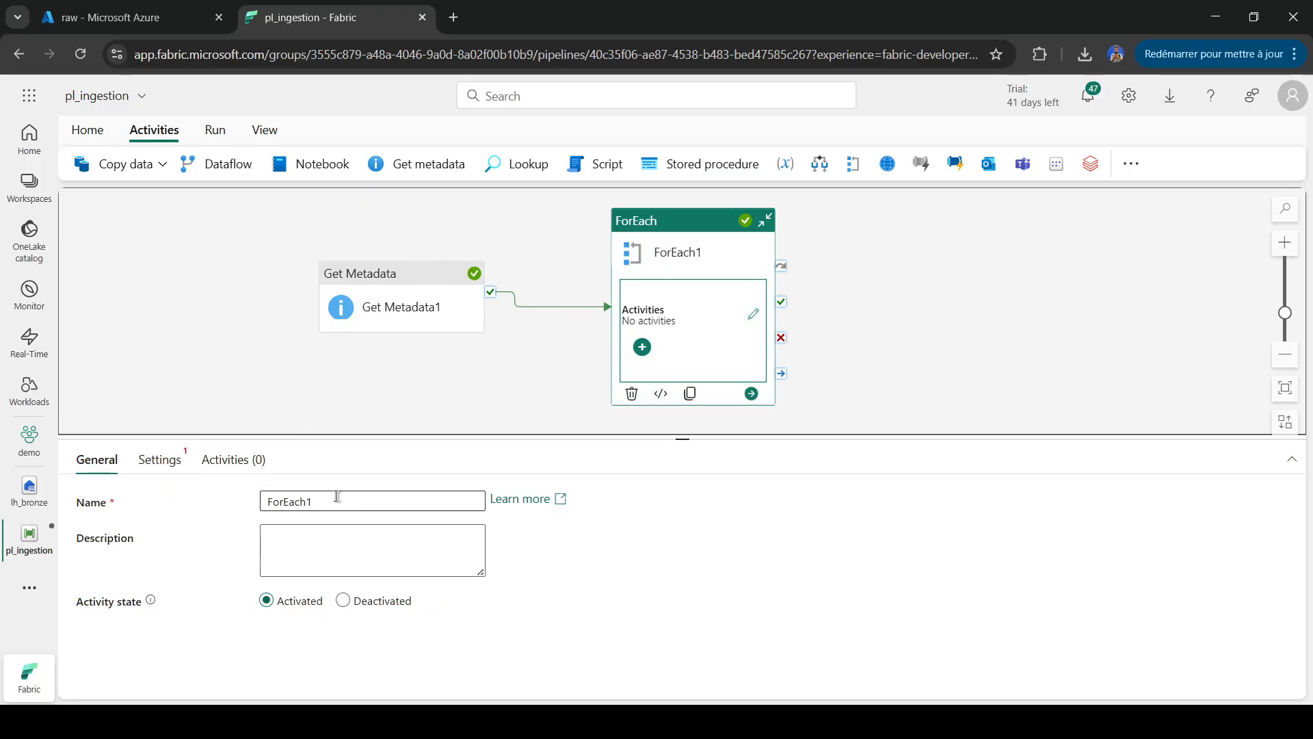
pyautogui.click(174, 460)
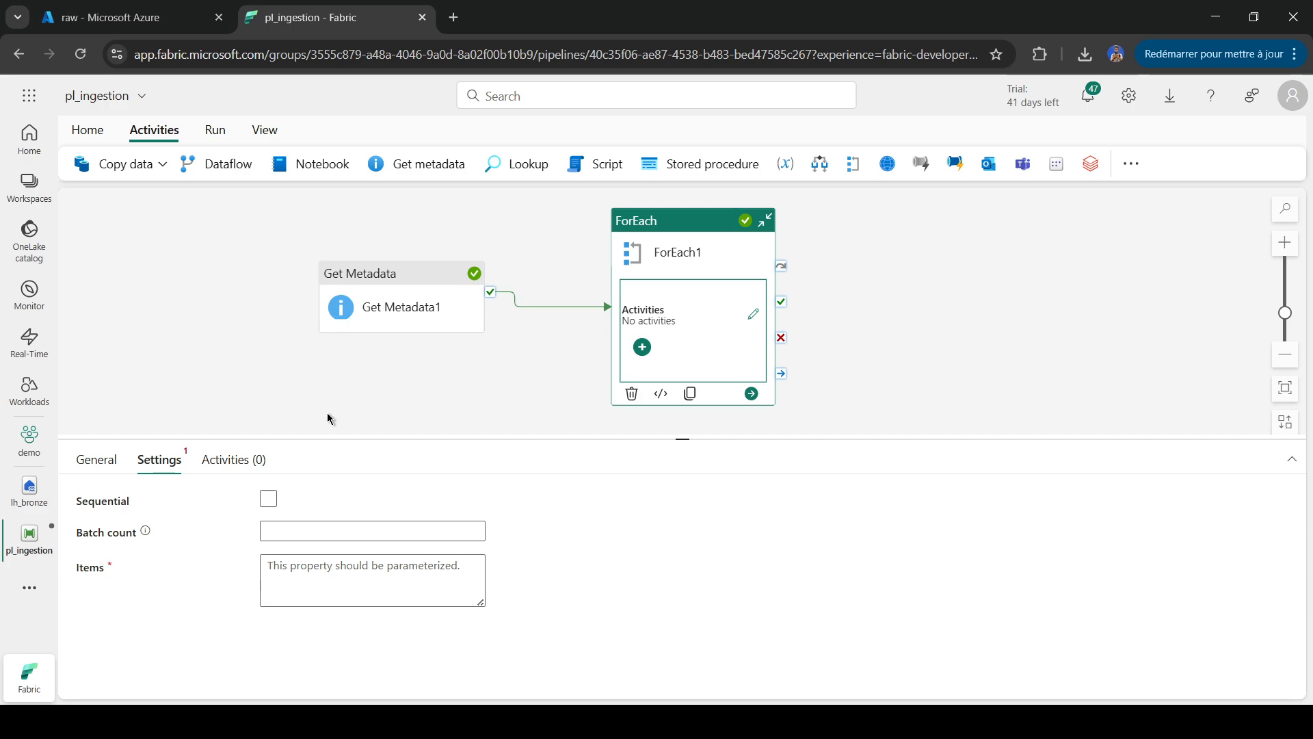
pyautogui.moveTo(144, 533)
pyautogui.click(341, 570)
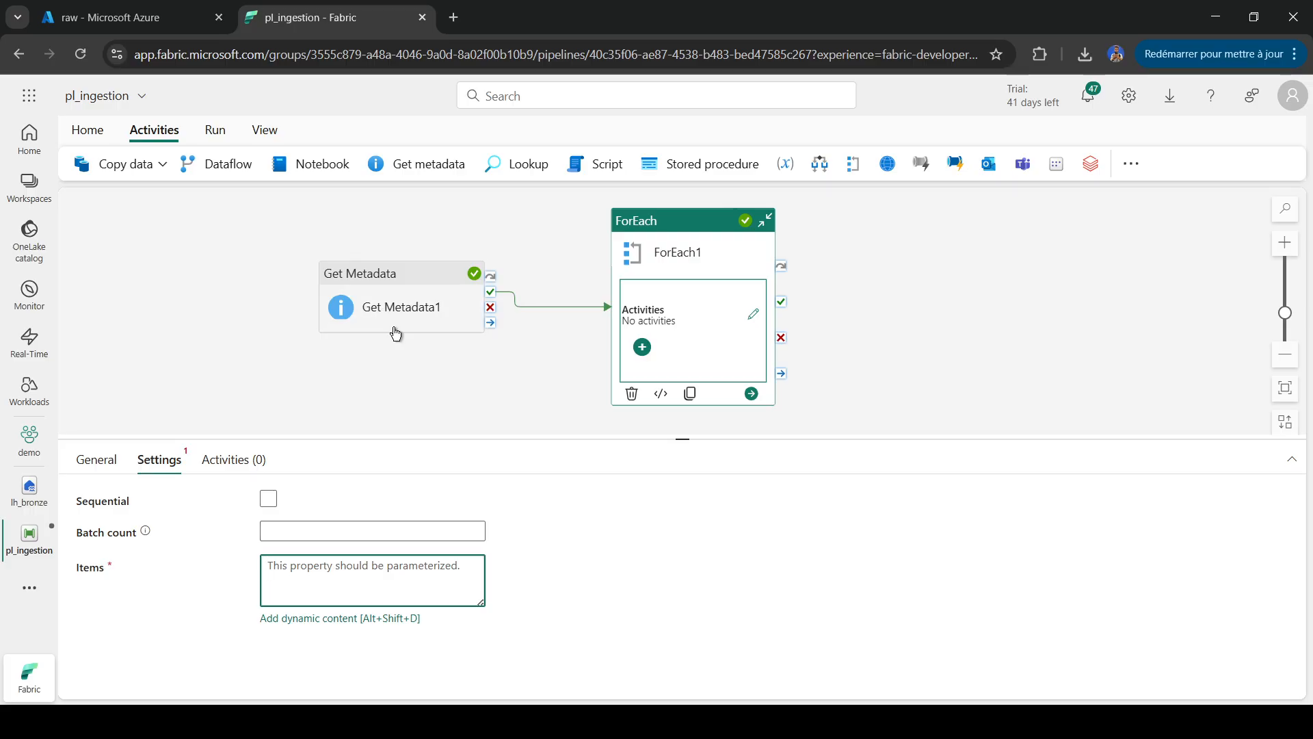
pyautogui.click(355, 619)
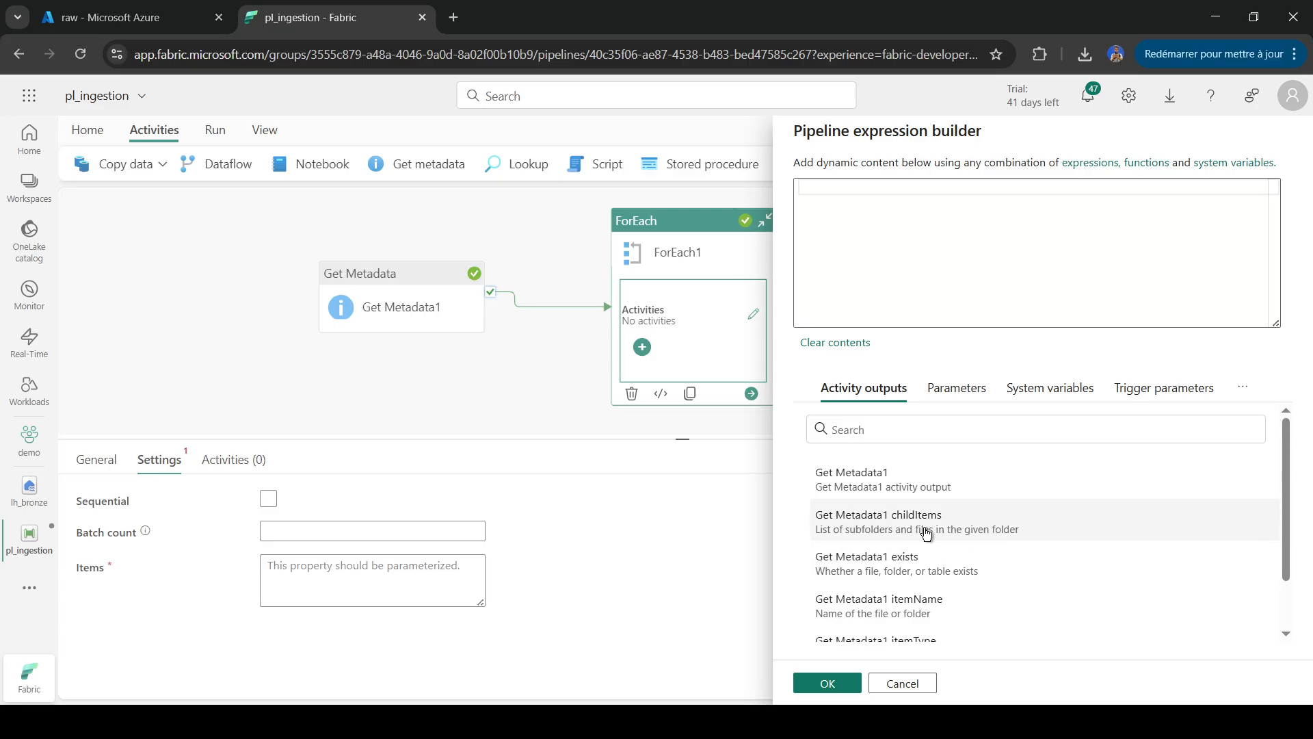
pyautogui.click(888, 521)
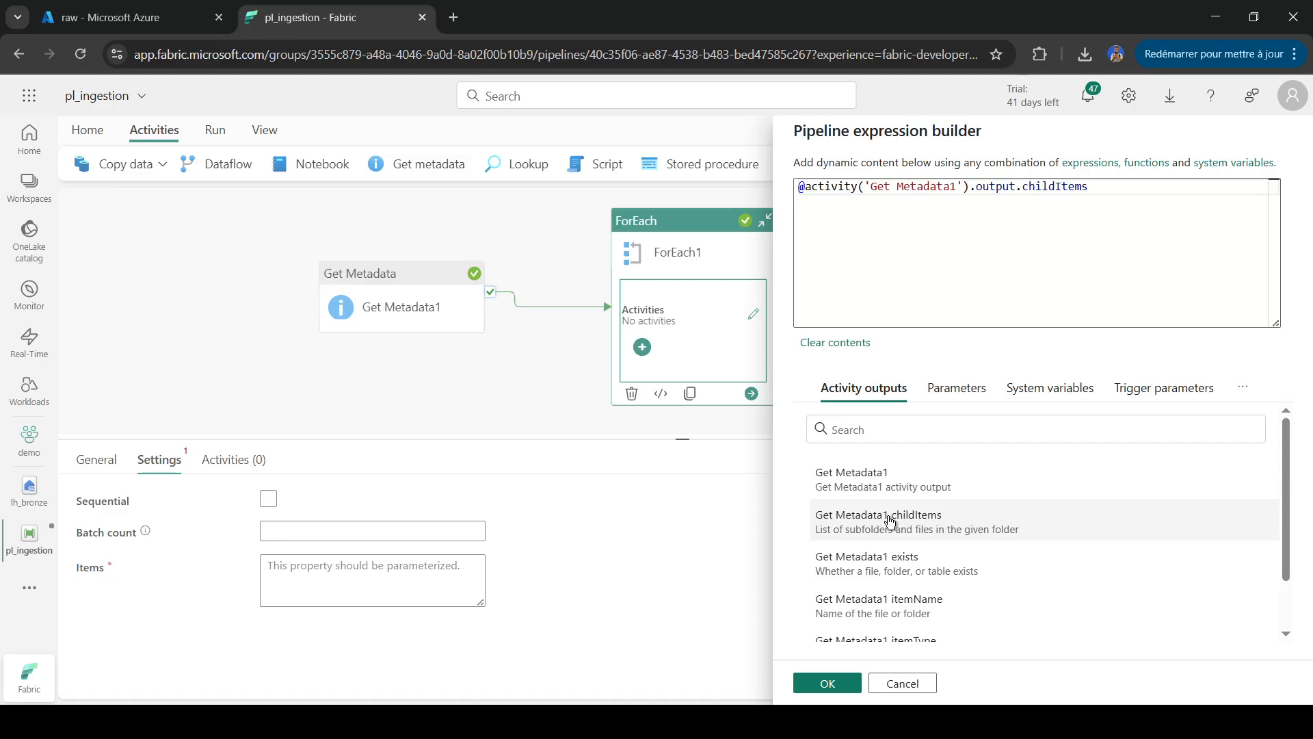
pyautogui.click(828, 683)
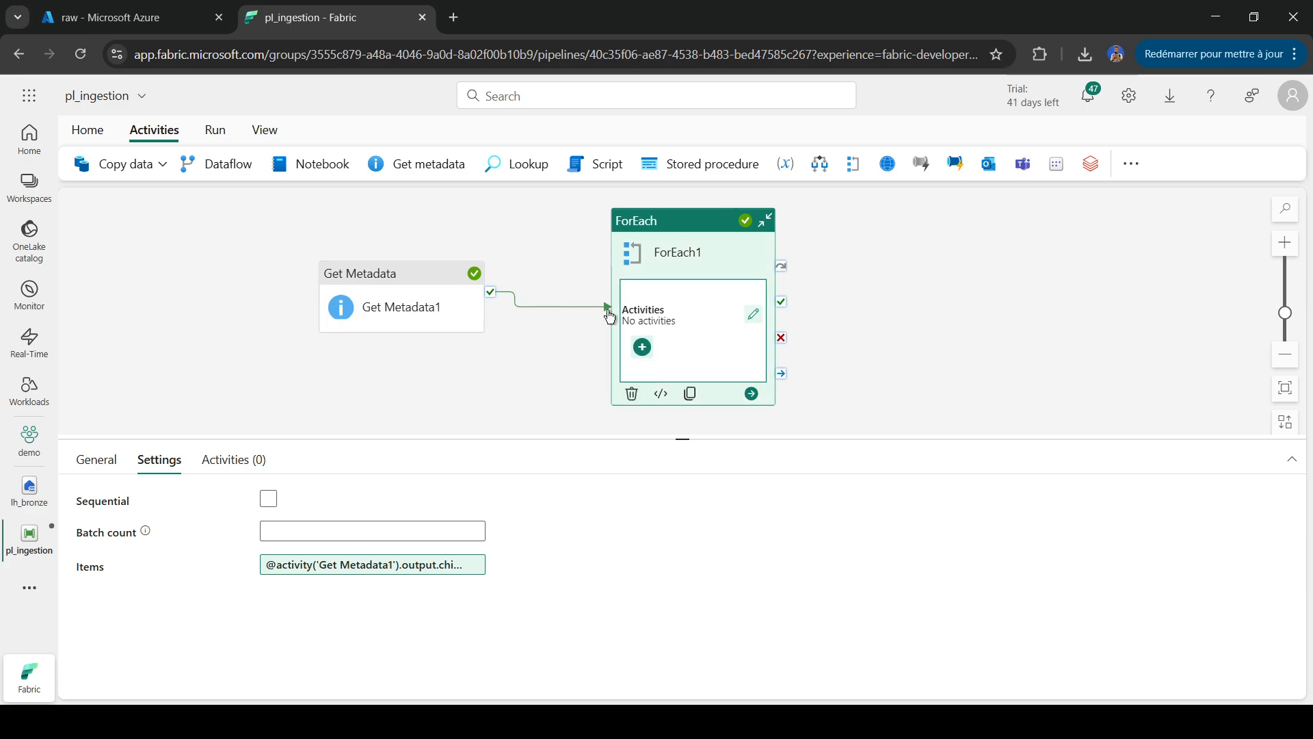
# Step: Validate the pipeline and close the validation output
pyautogui.click(87, 129)
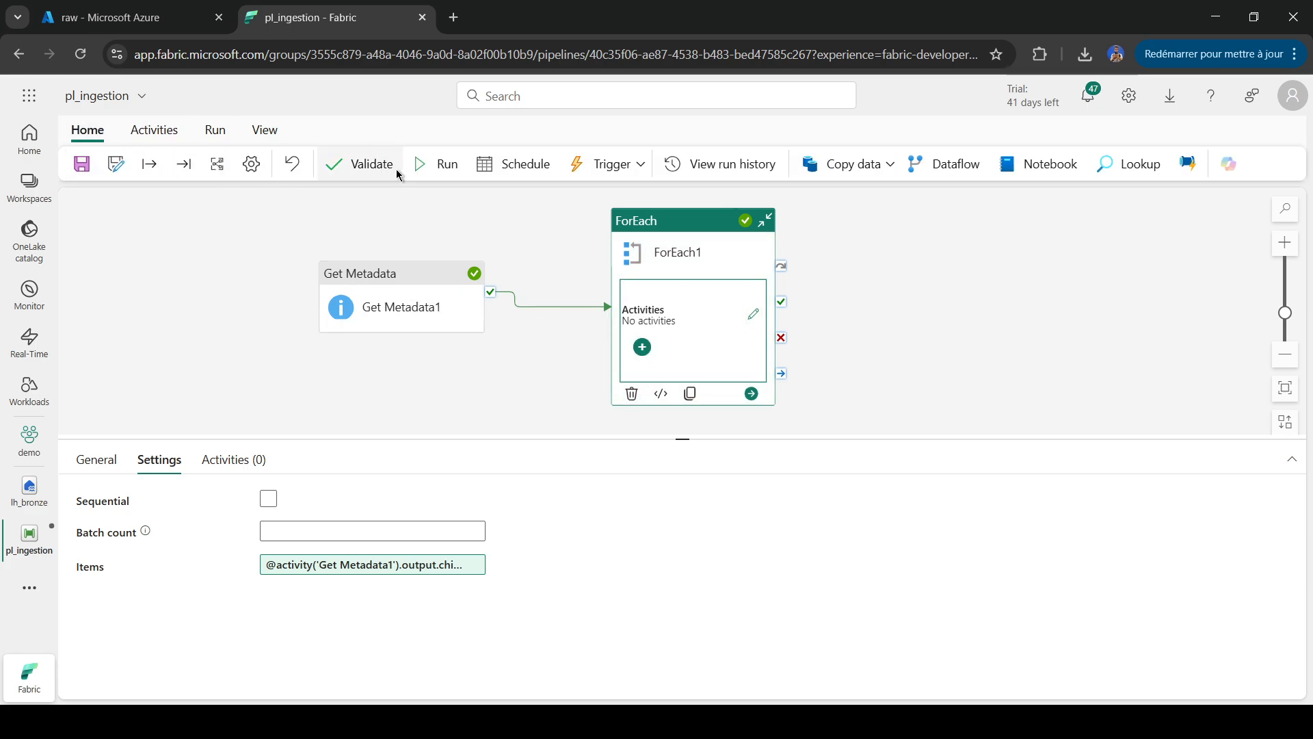
pyautogui.click(384, 169)
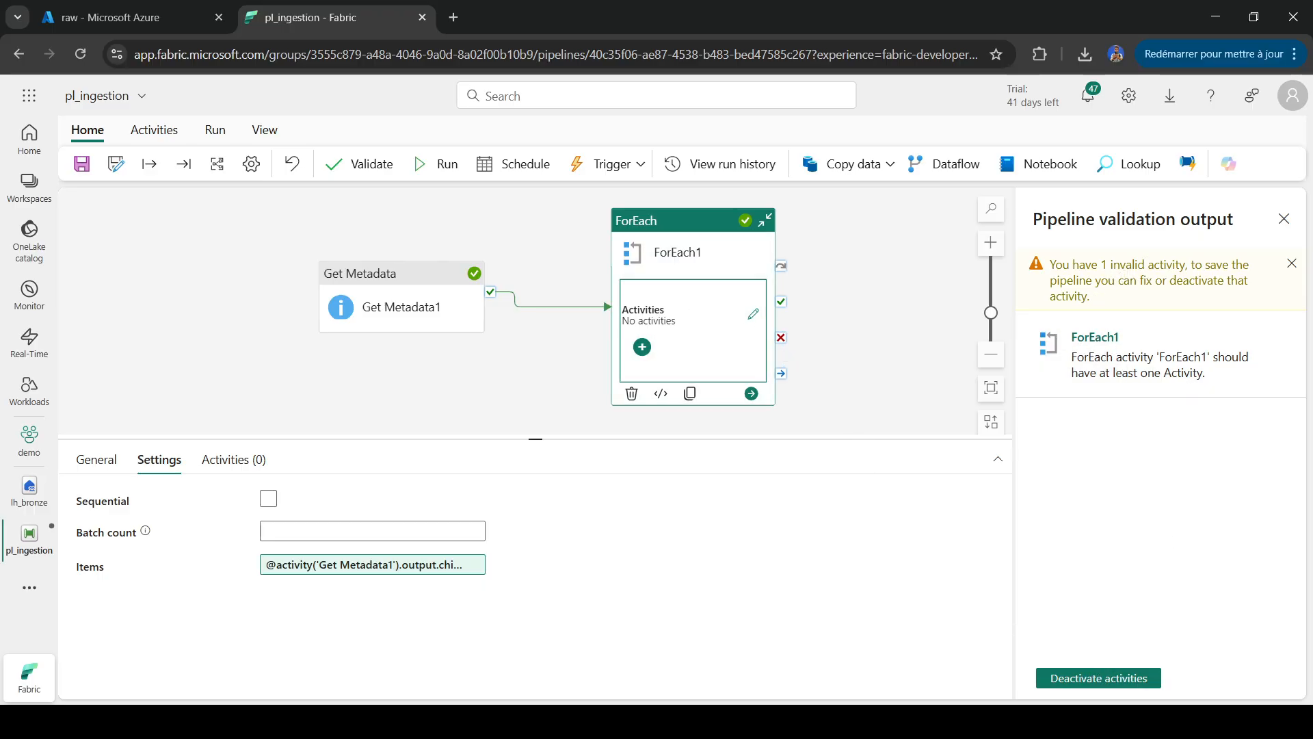
pyautogui.click(1283, 220)
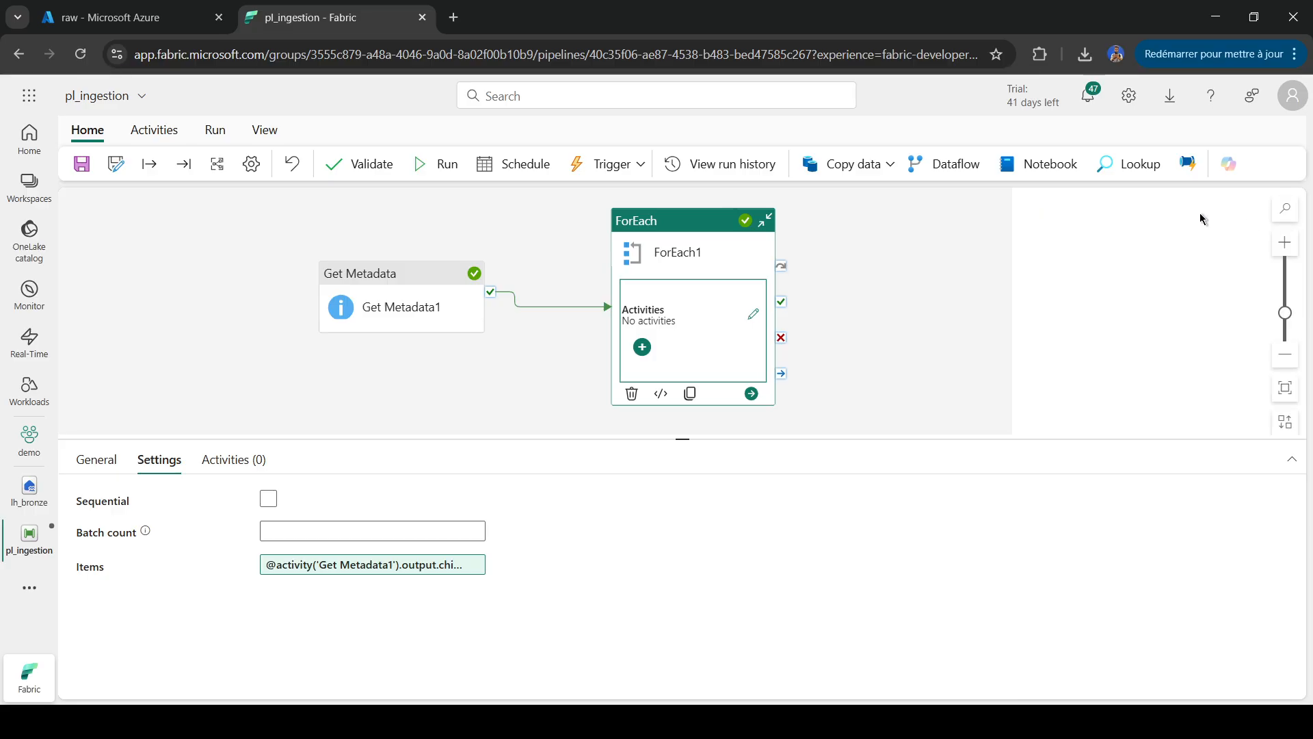
# Step: Add a Copy data activity inside the ForEach1 loop
pyautogui.click(643, 348)
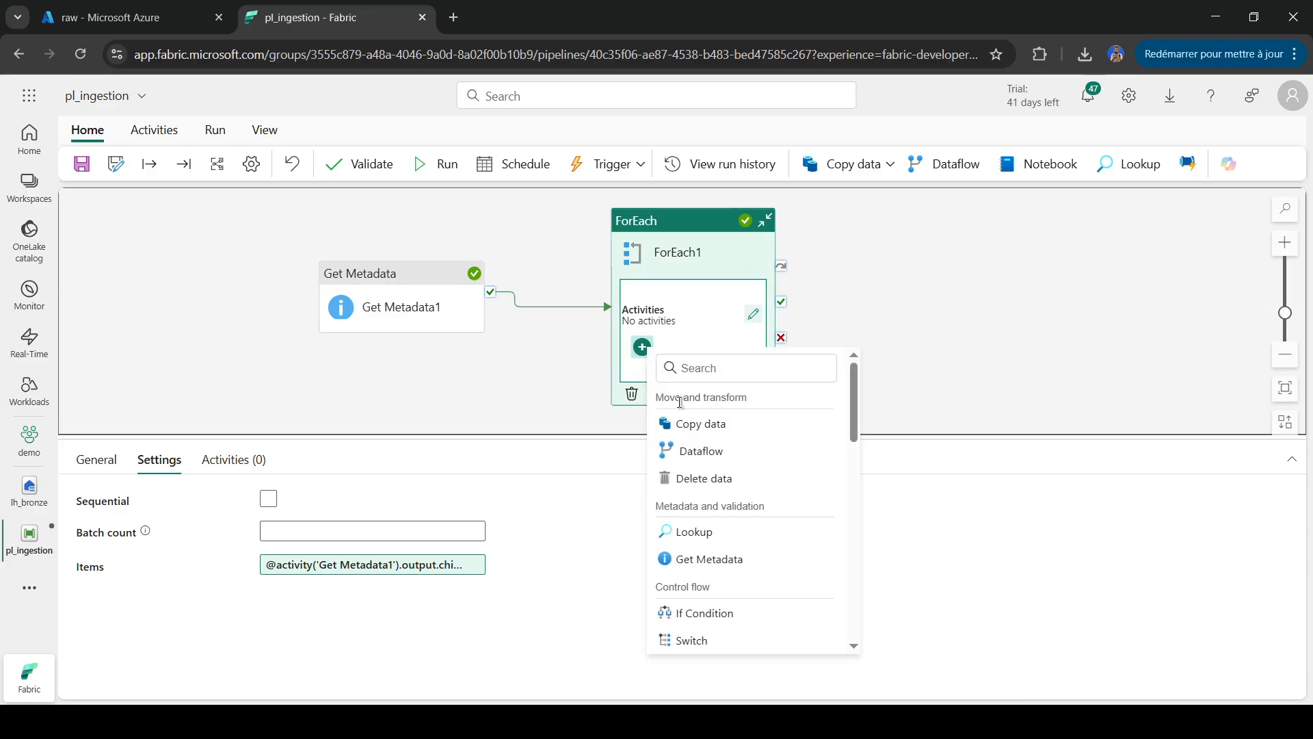
pyautogui.click(684, 424)
pyautogui.click(661, 354)
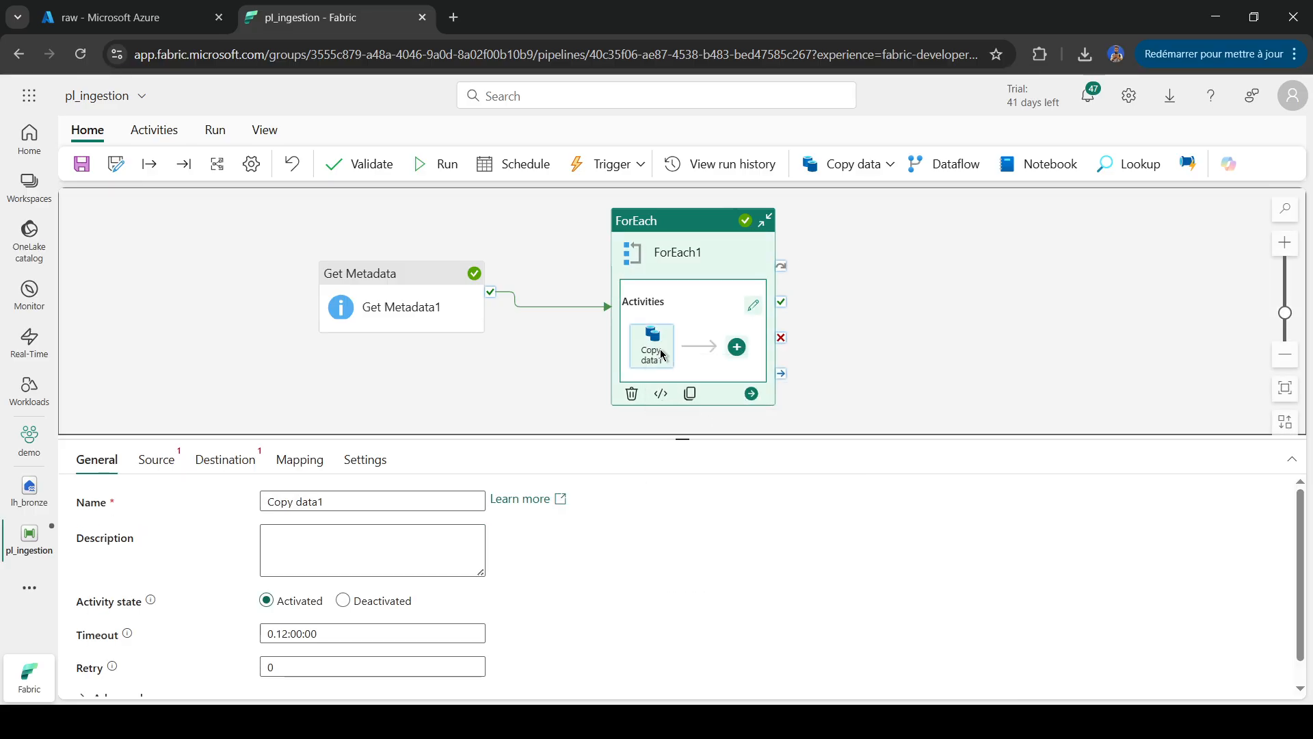
# Step: View the inner canvas of ForEach1 and return to the main canvas
pyautogui.click(752, 308)
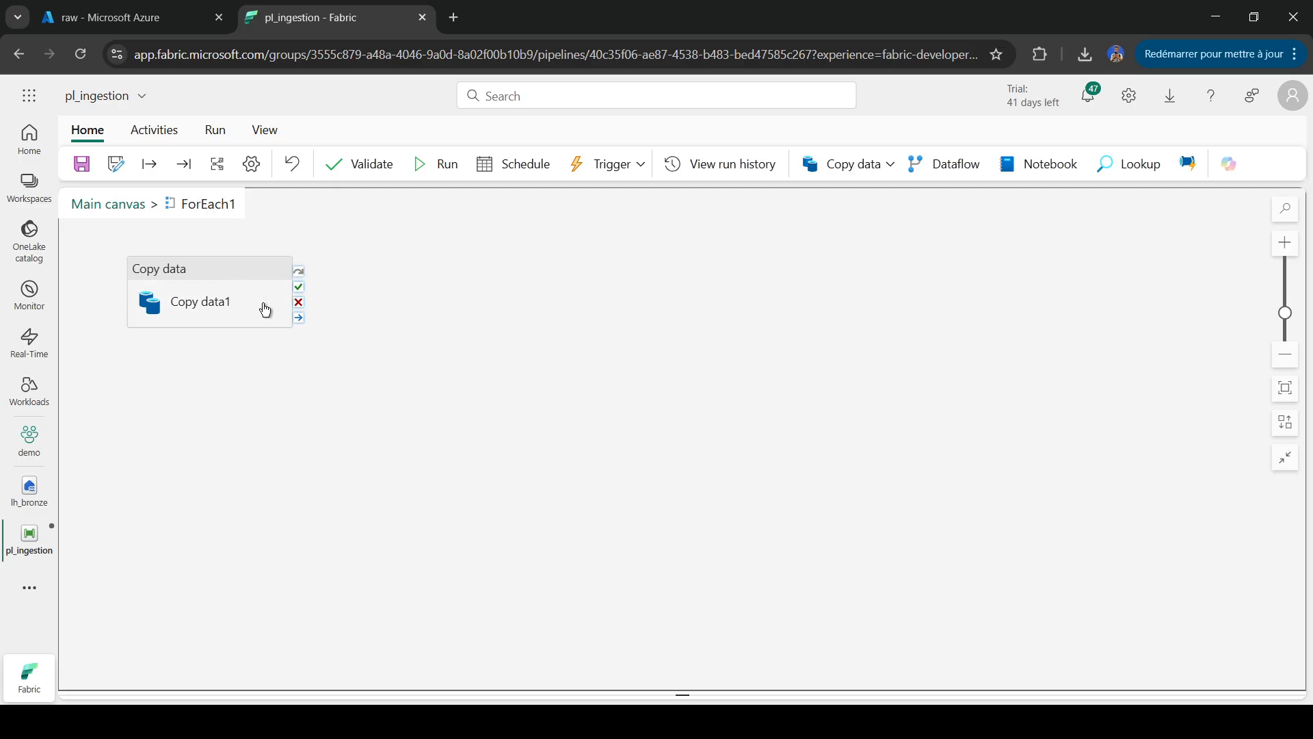
pyautogui.click(134, 208)
pyautogui.click(636, 363)
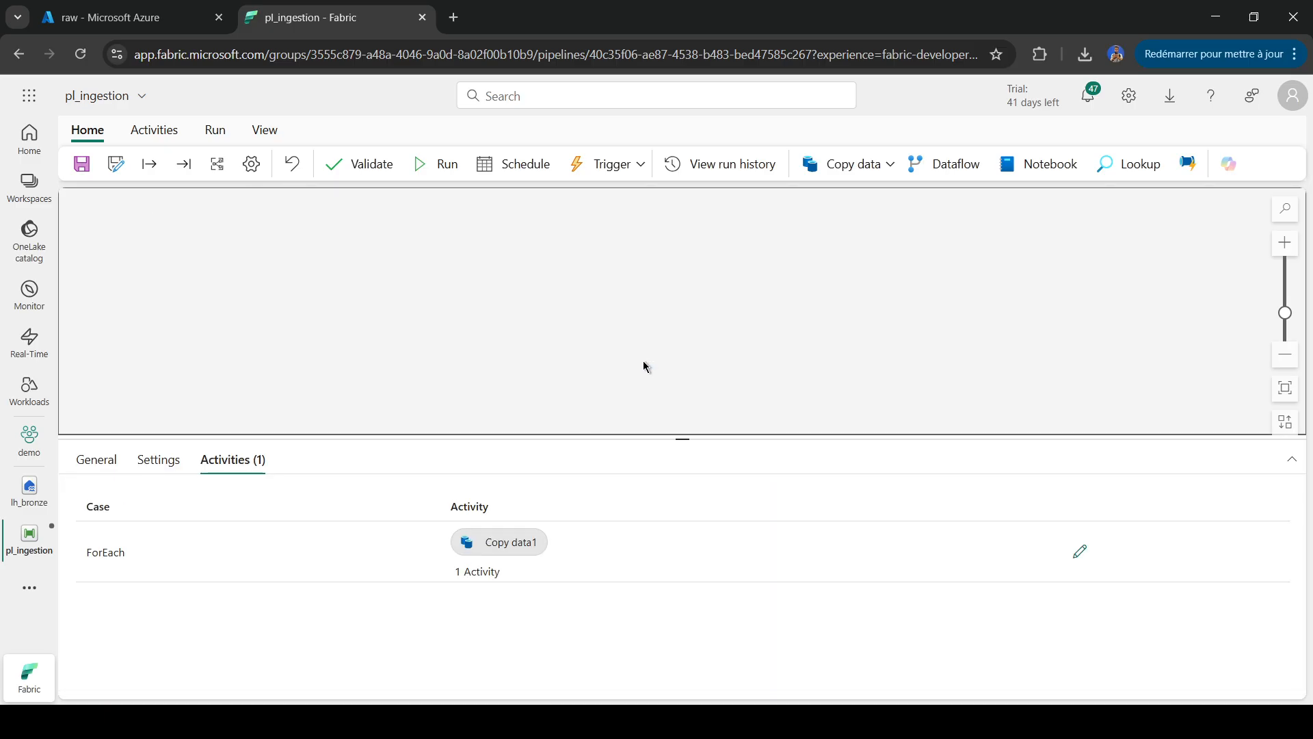
# Step: Set the source of Copy data1 to the lh_bronze (DEV) connection with Files as the root folder
pyautogui.click(399, 387)
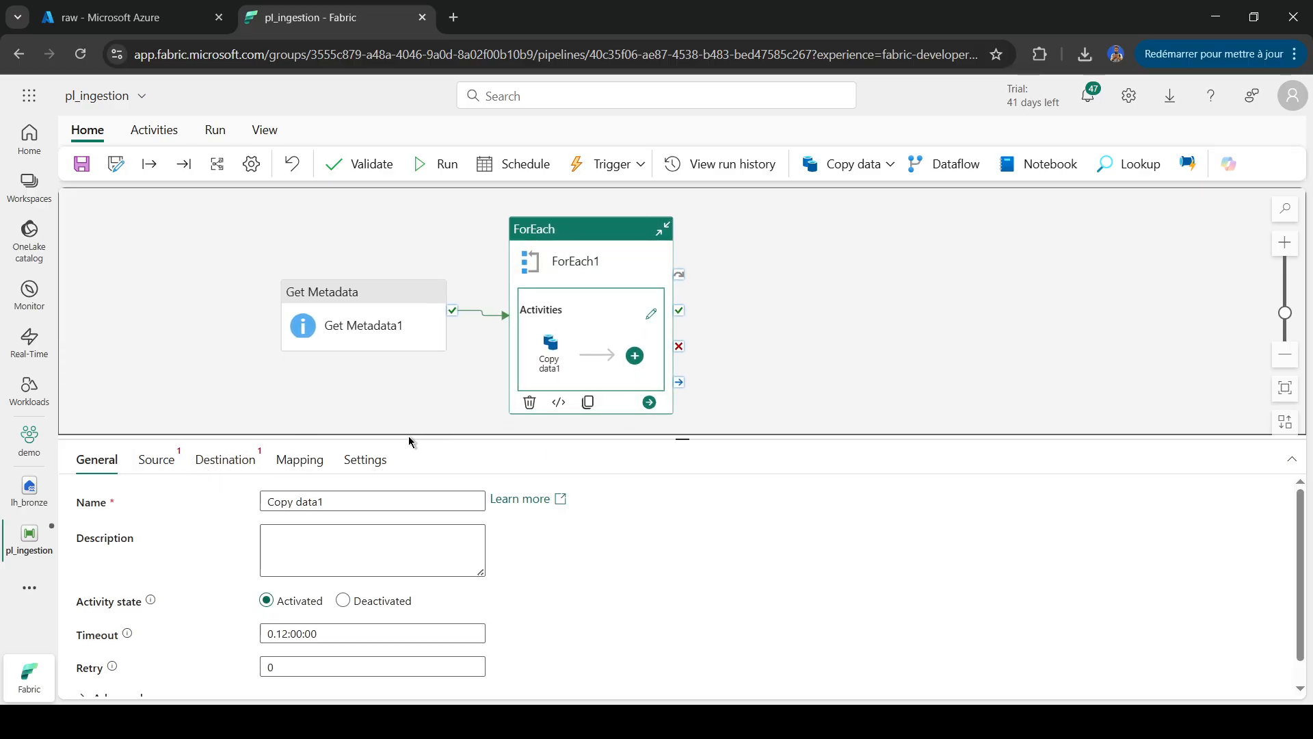
pyautogui.click(155, 462)
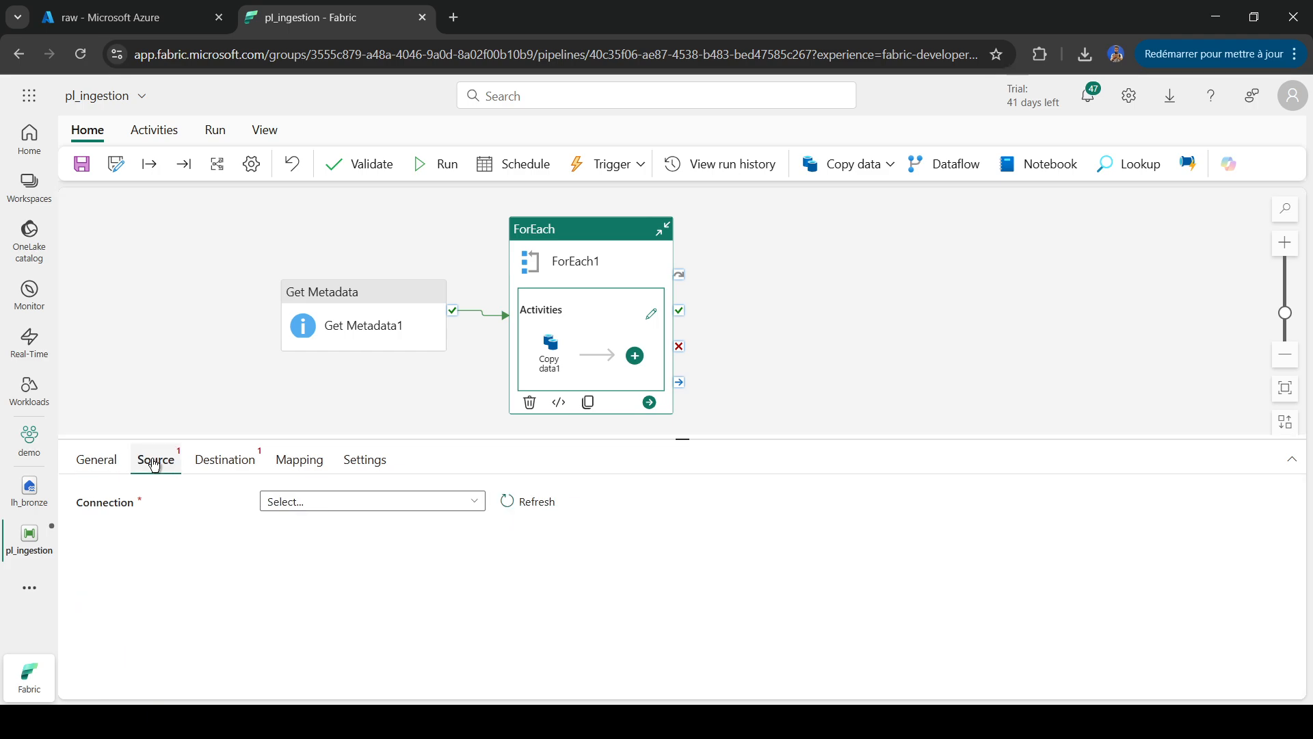
pyautogui.click(479, 504)
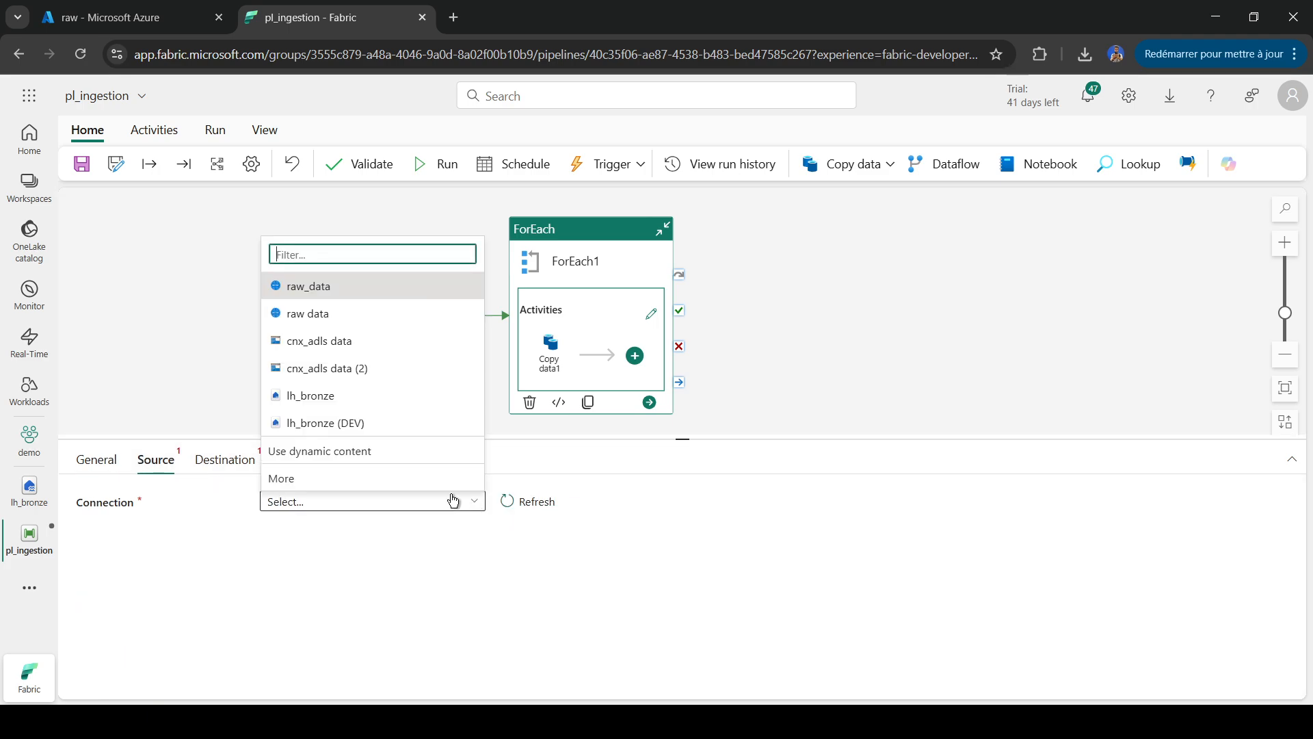
pyautogui.click(349, 424)
pyautogui.click(337, 536)
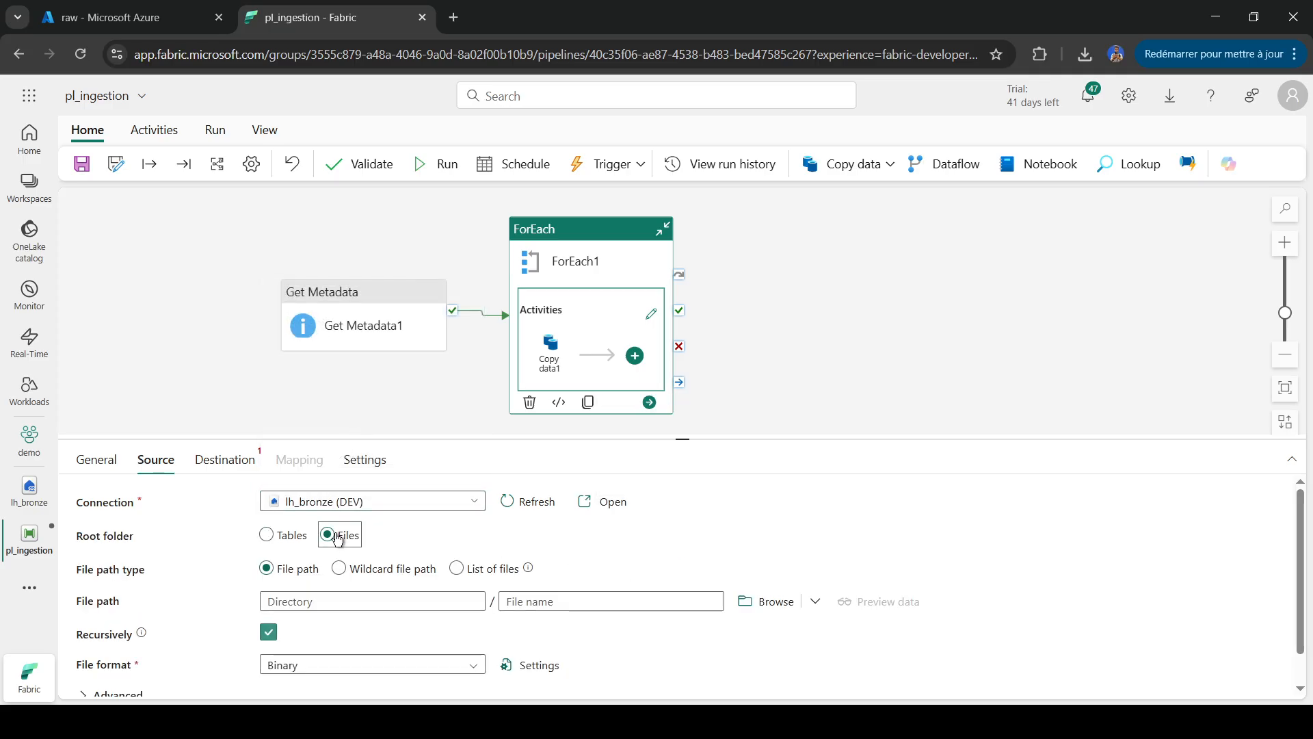
# Step: Set the source directory of Copy data1 to the existing raw folder
pyautogui.click(760, 602)
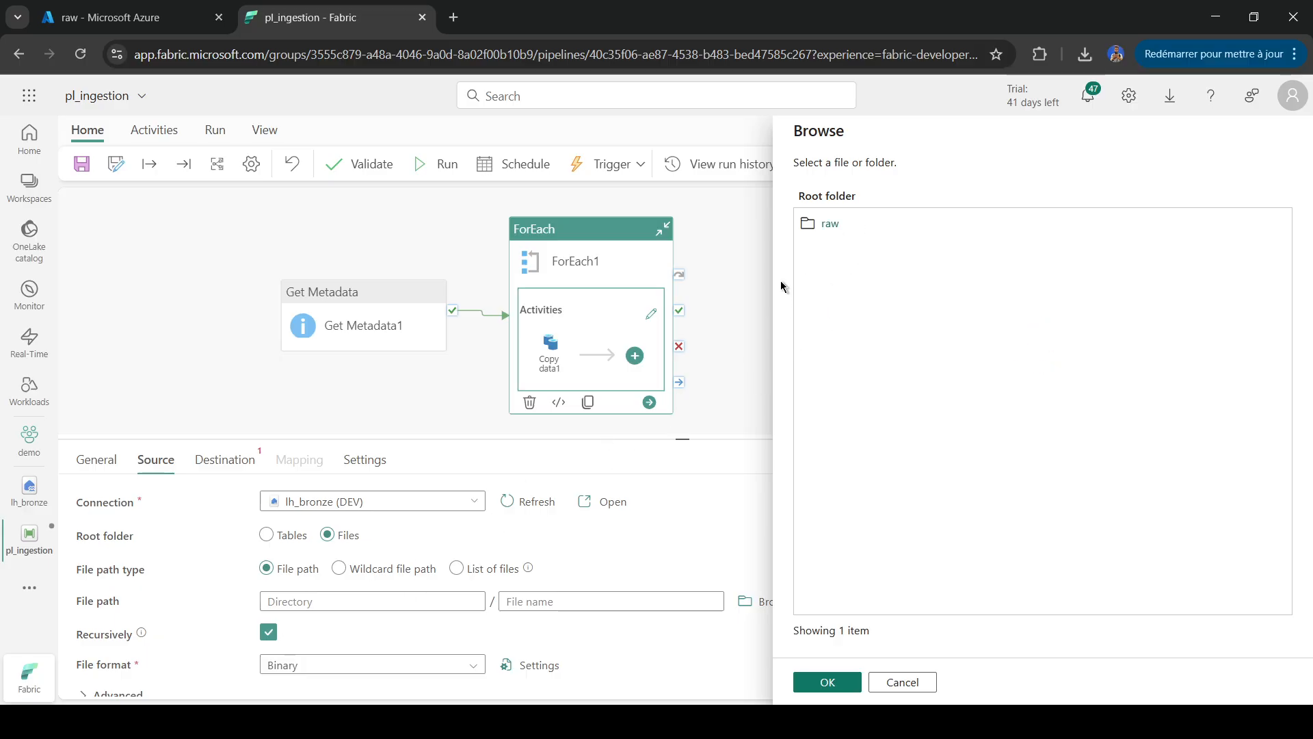
pyautogui.click(812, 221)
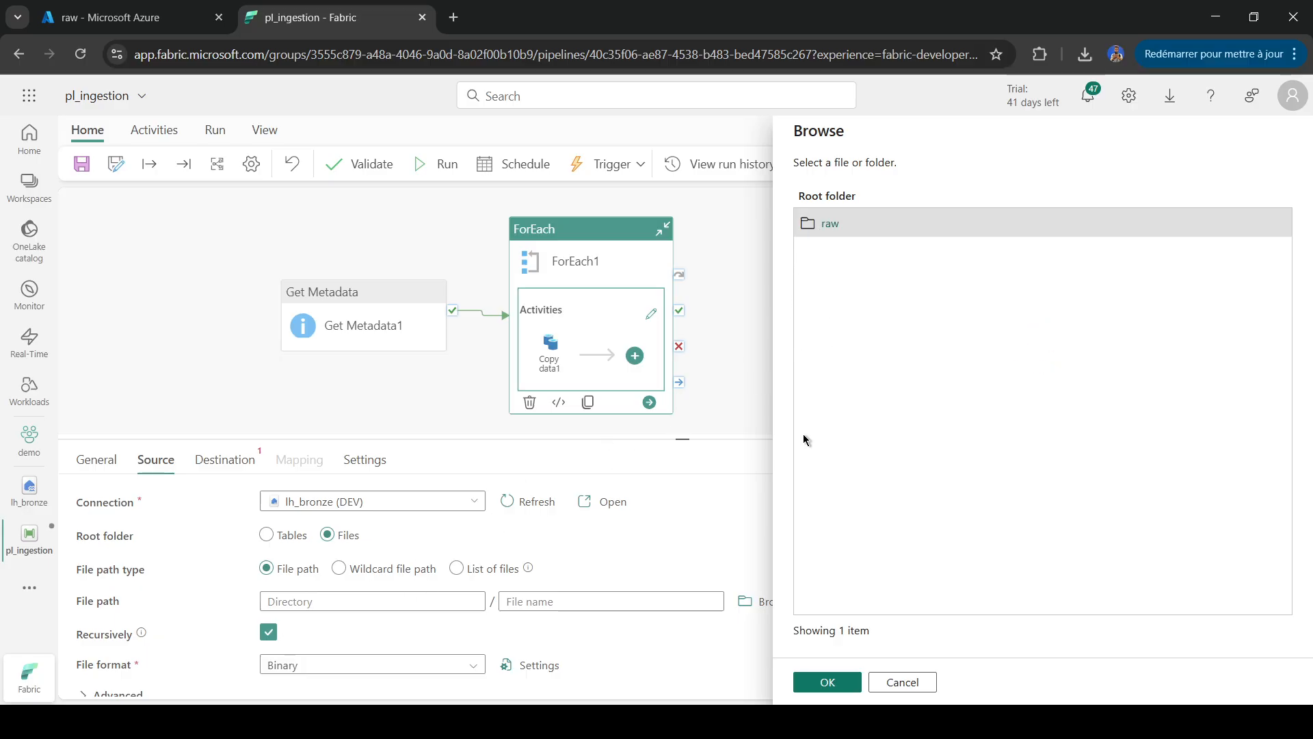
pyautogui.click(823, 684)
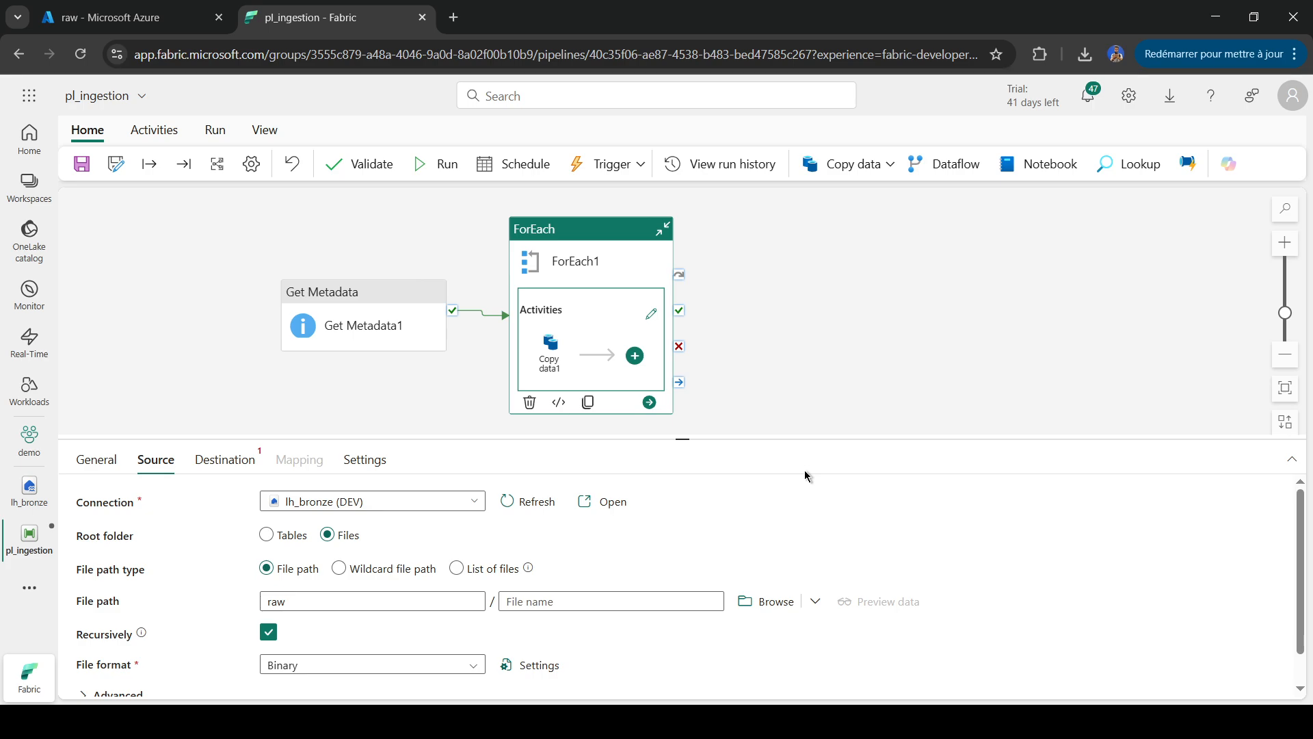
pyautogui.click(645, 599)
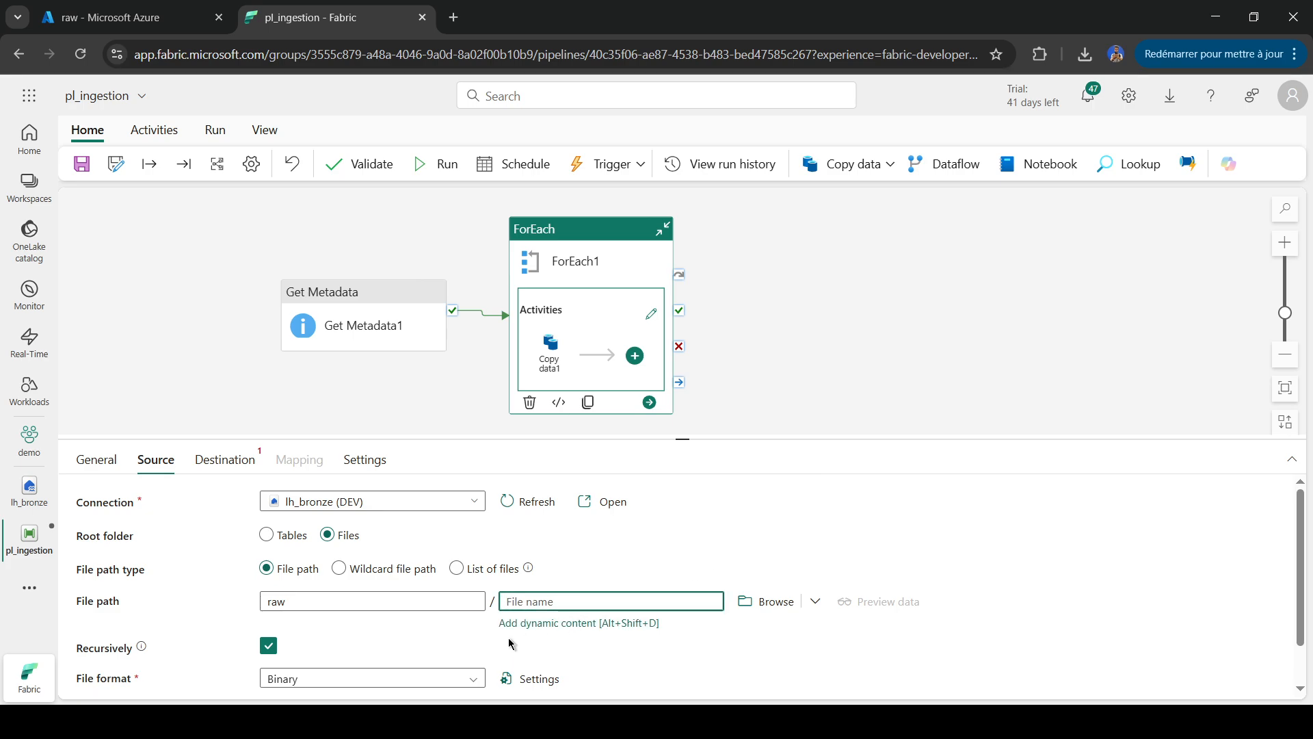
pyautogui.click(554, 623)
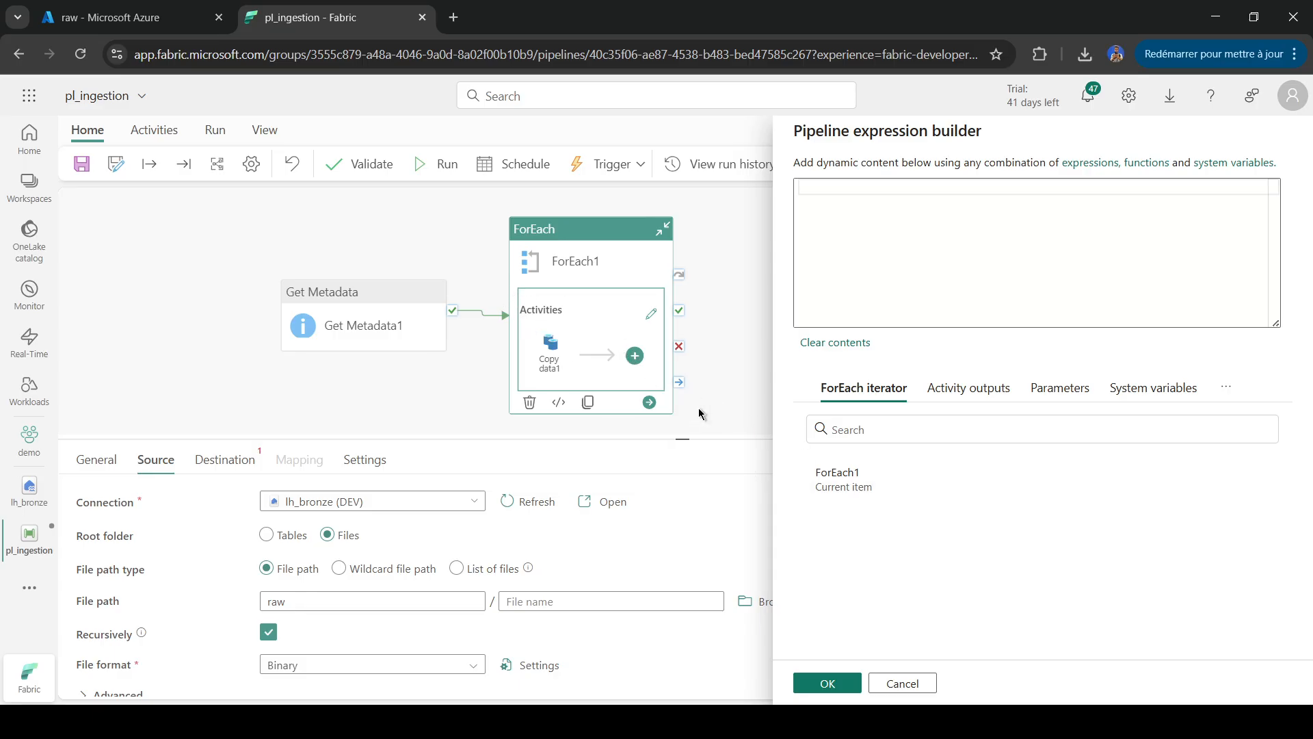
pyautogui.click(845, 482)
pyautogui.click(900, 187)
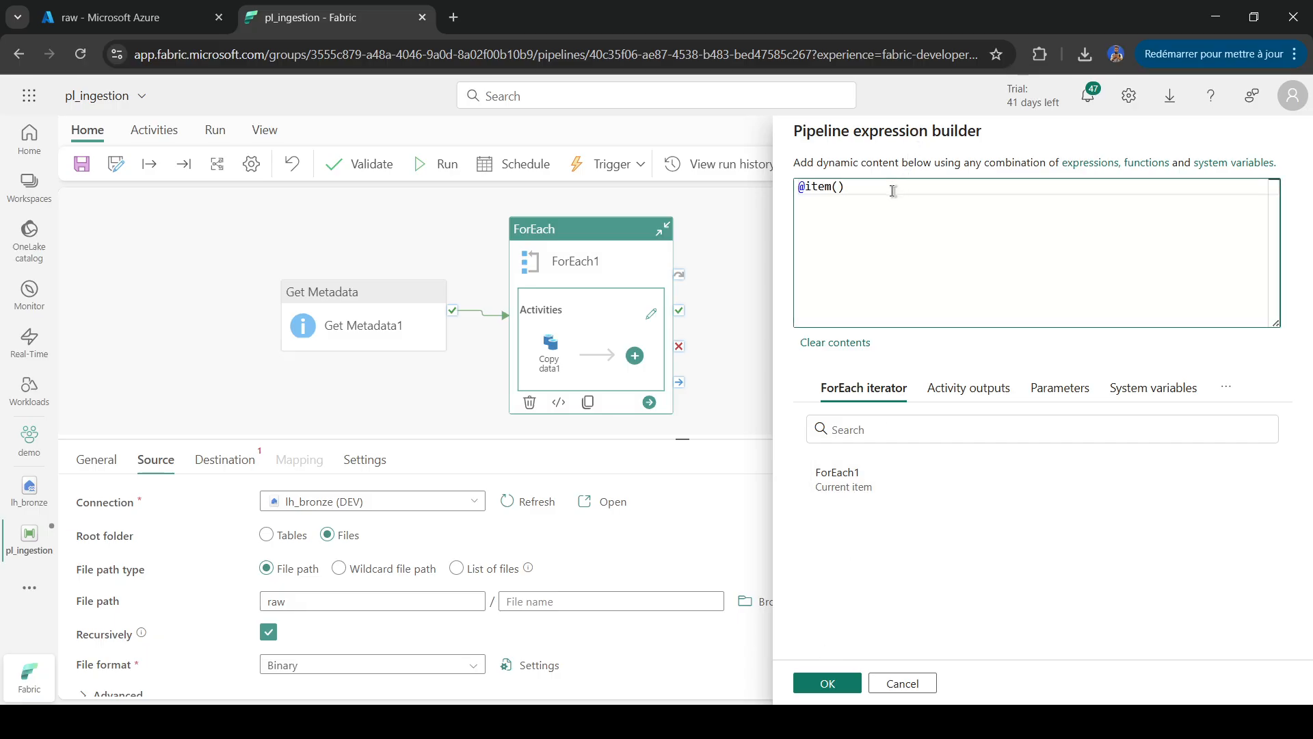
pyautogui.write('.n')
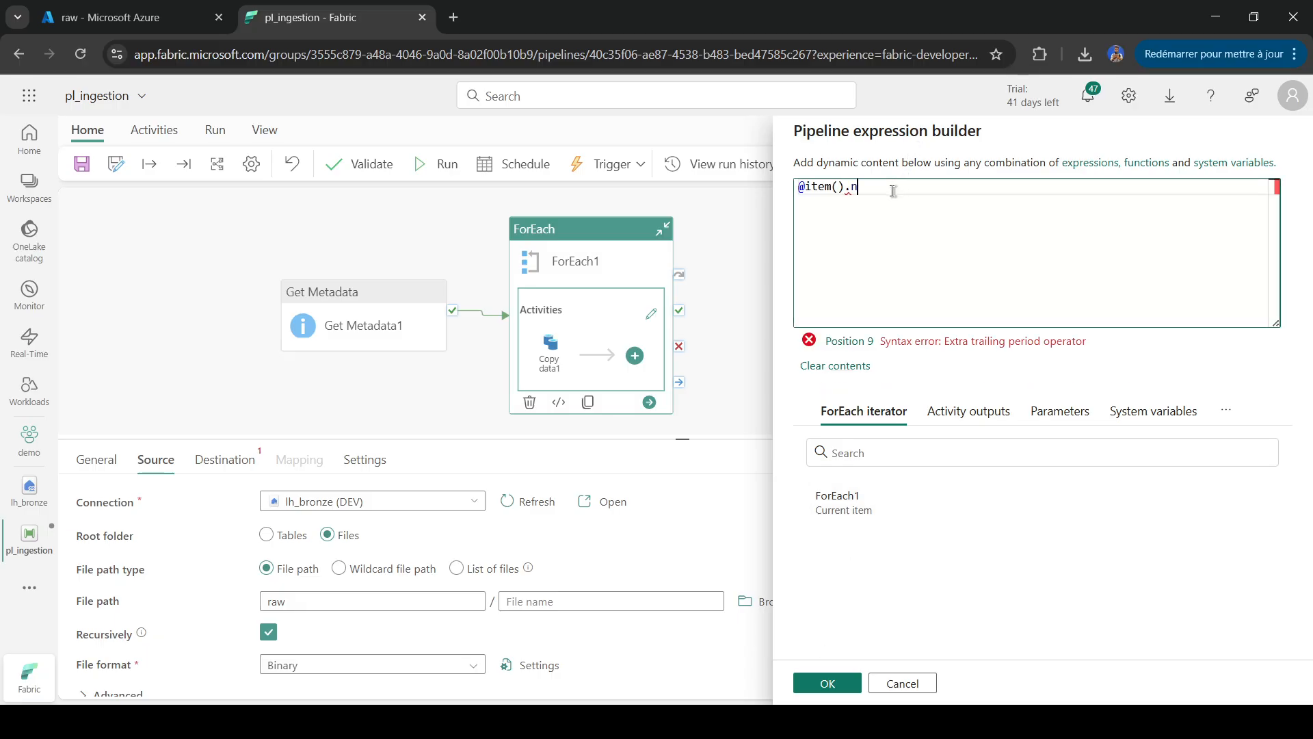
pyautogui.write('ame')
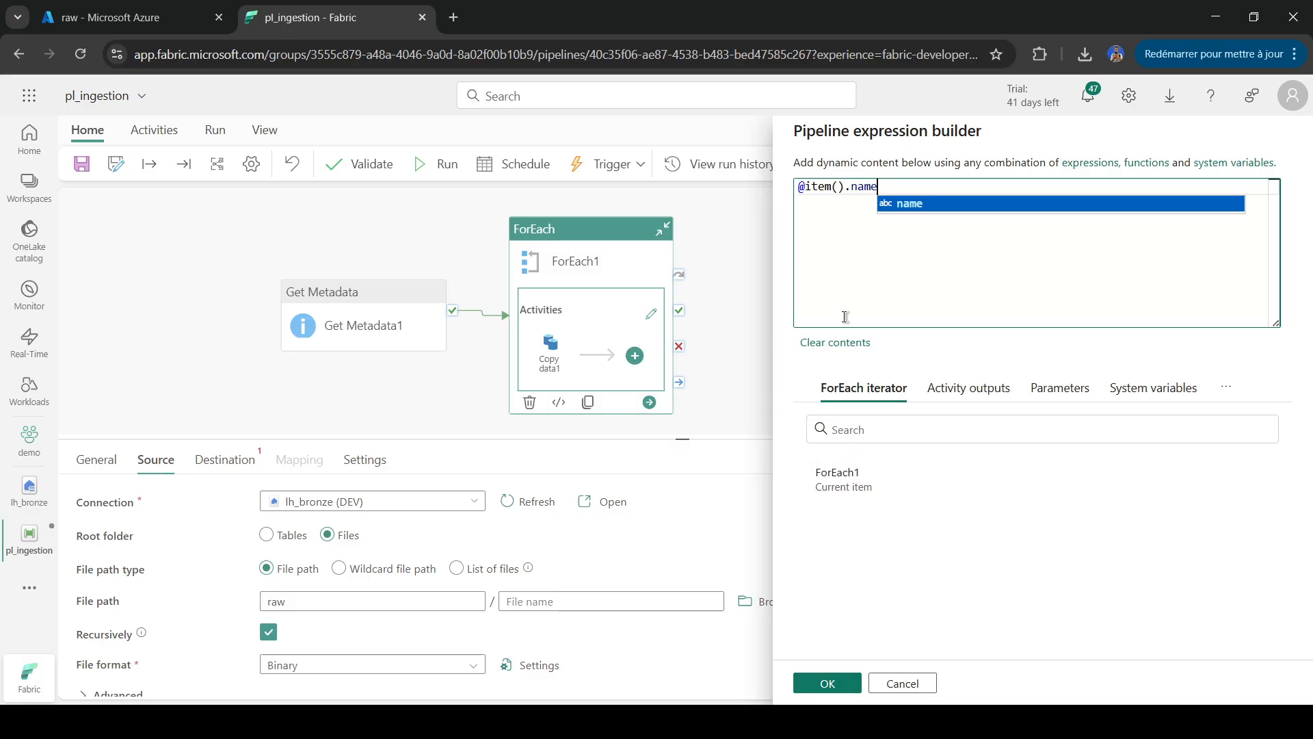
pyautogui.click(856, 681)
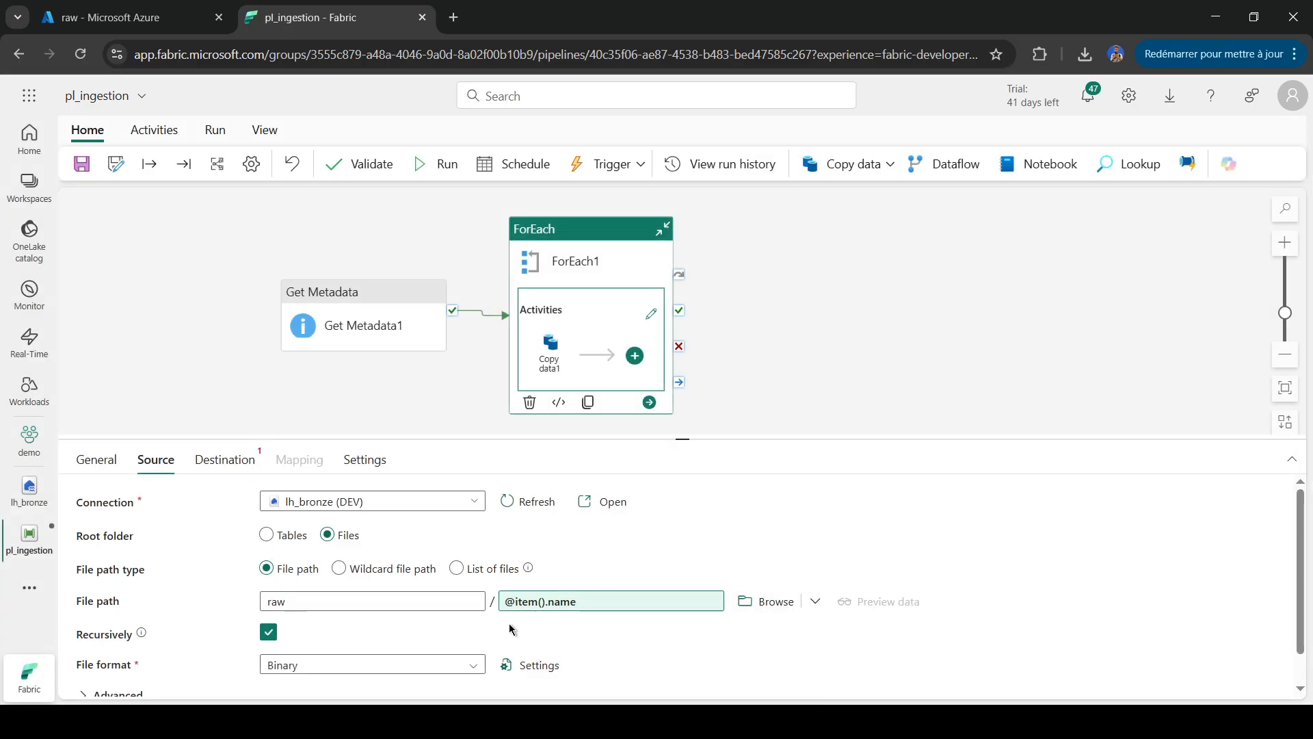
# Step: Set the source file format of Copy data1 to JSON
pyautogui.scroll(-1, 415, 629)
pyautogui.click(463, 627)
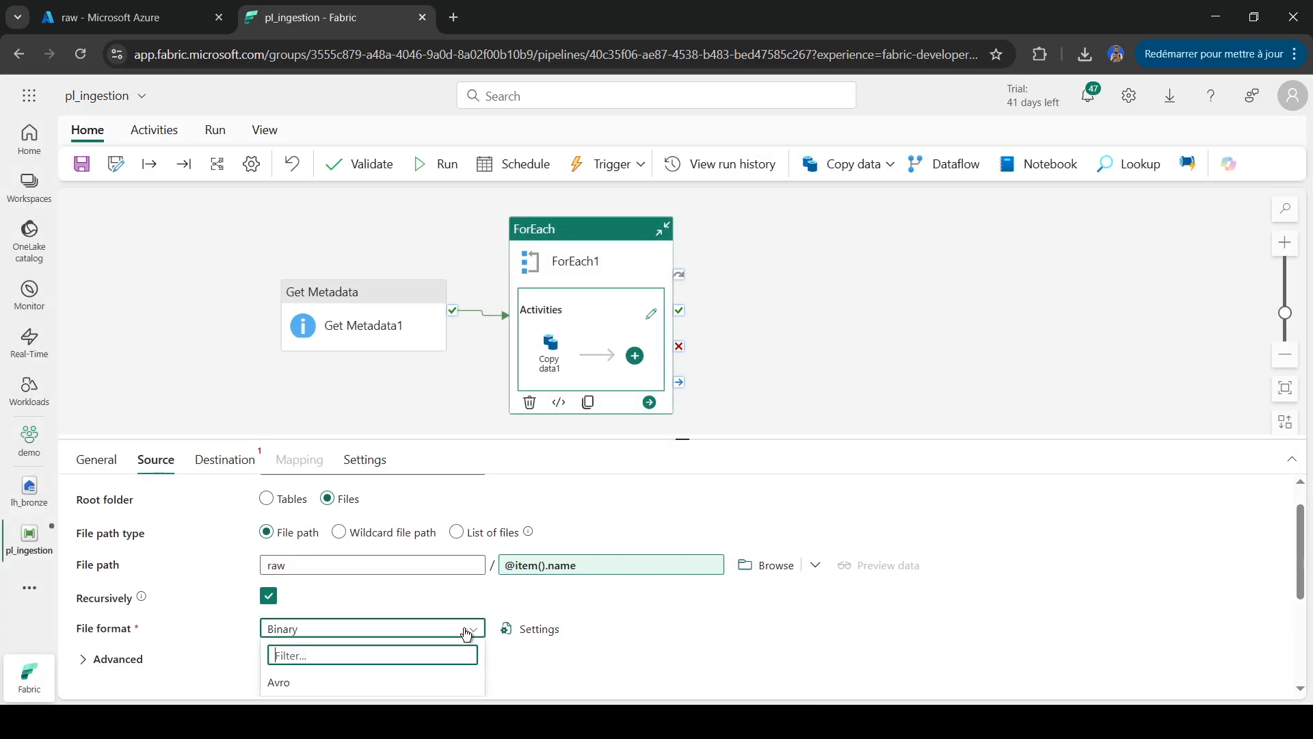
pyautogui.scroll(-5, 321, 678)
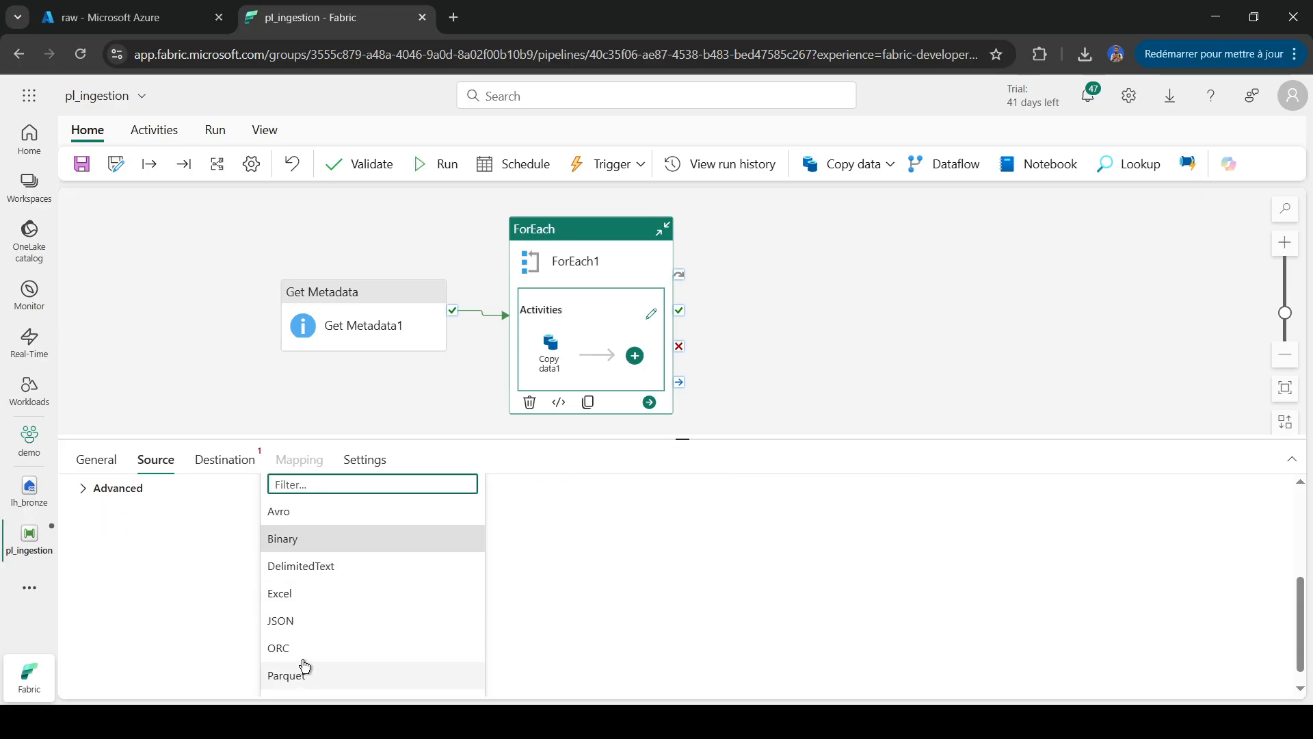
pyautogui.click(303, 628)
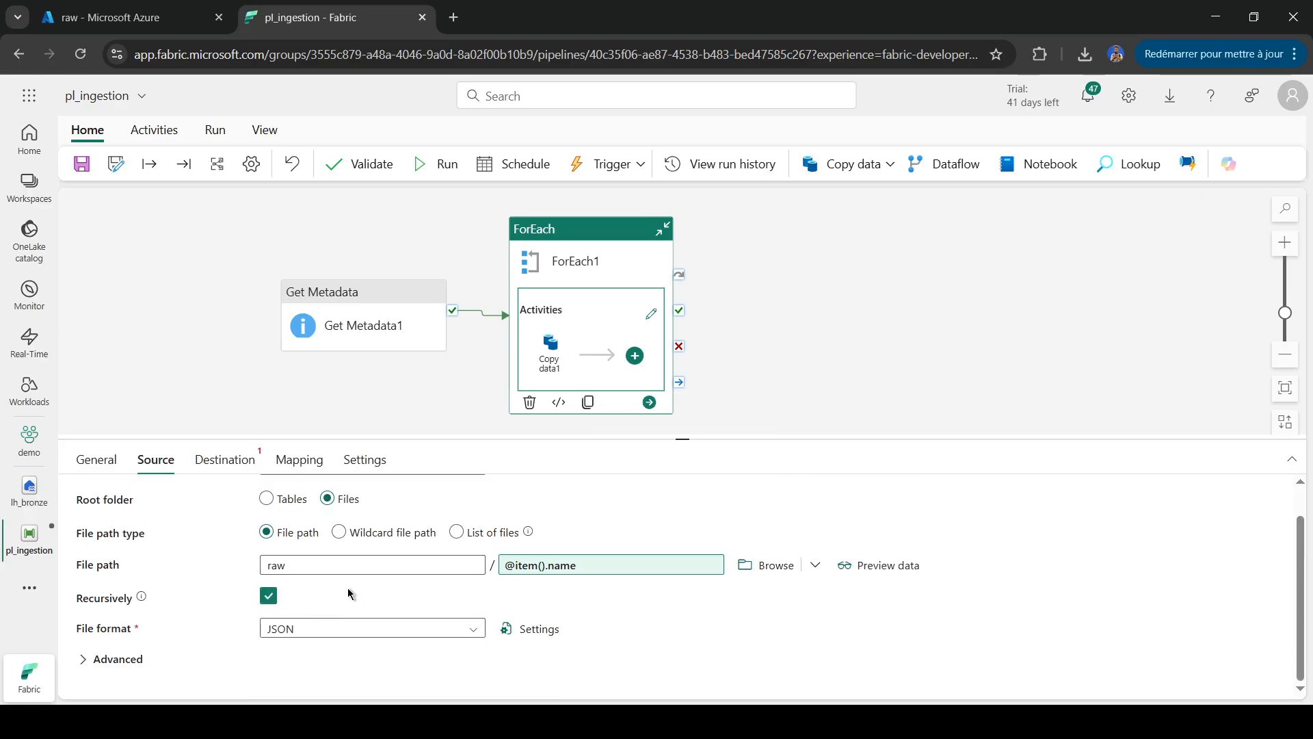
pyautogui.scroll(1, 562, 492)
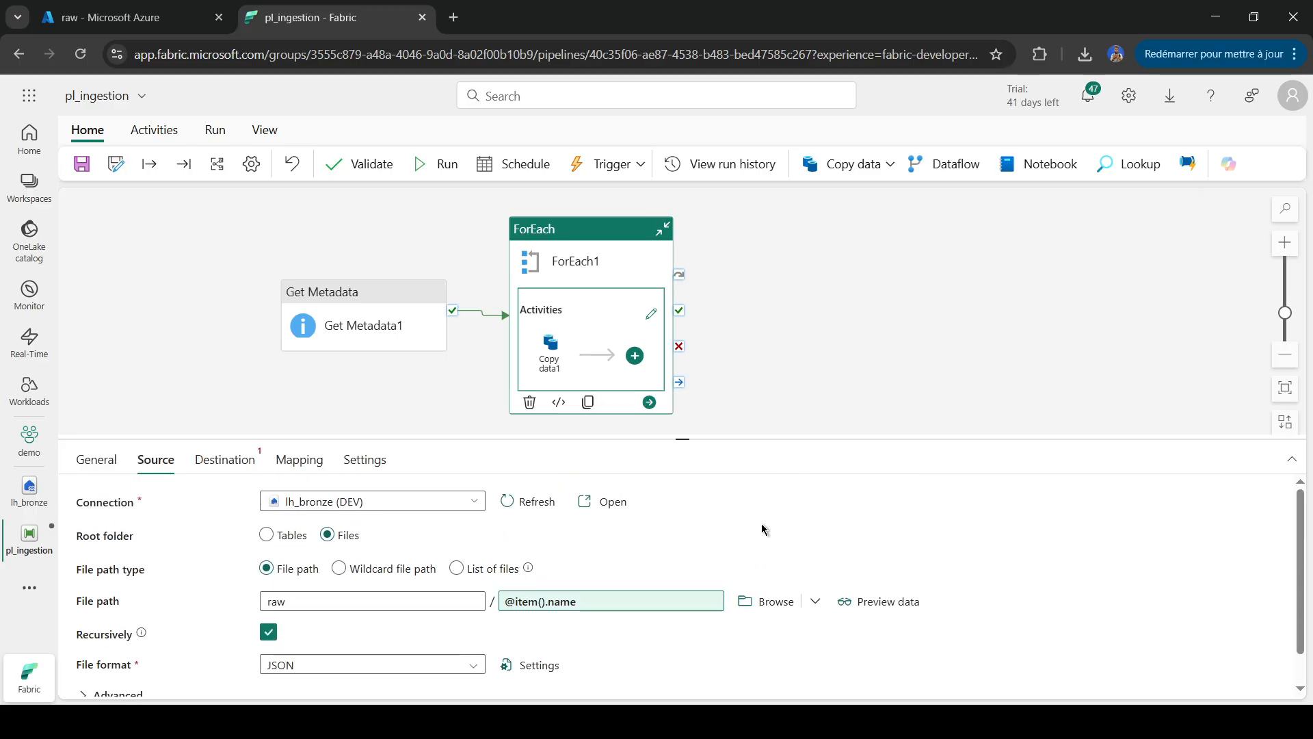
pyautogui.click(883, 606)
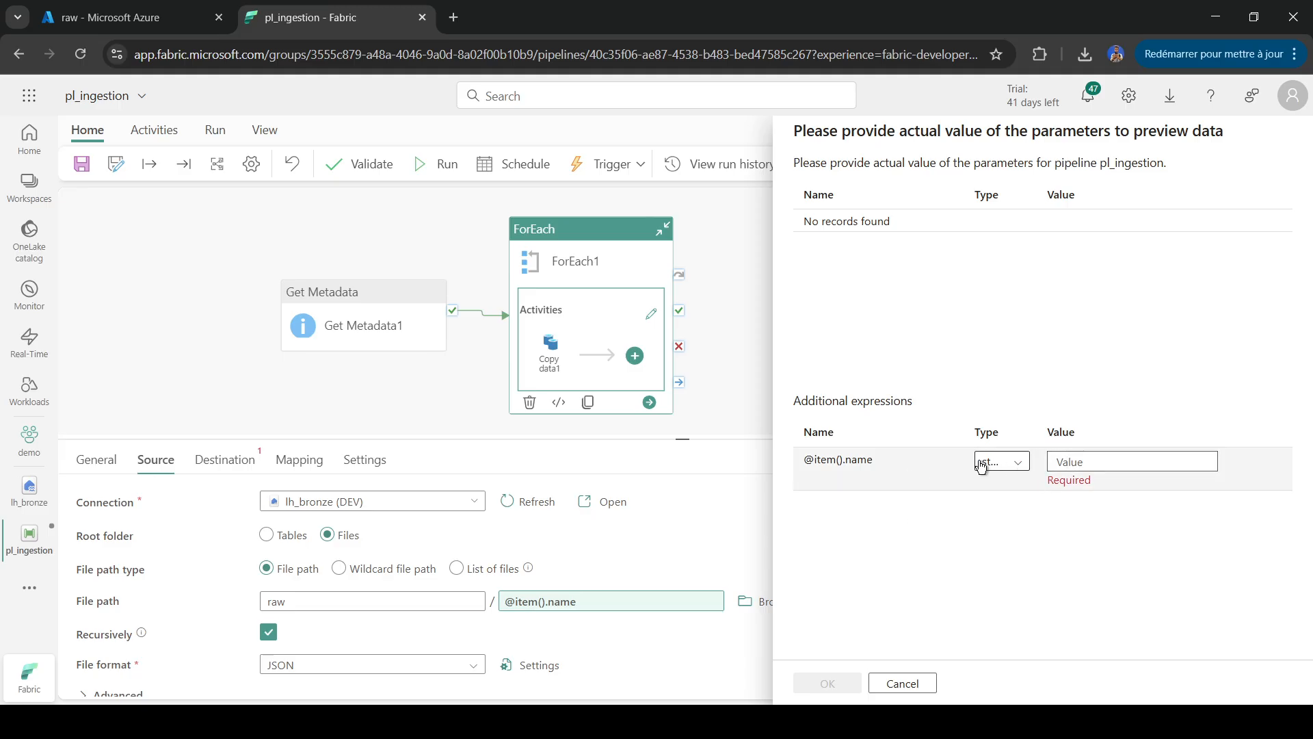
pyautogui.click(1080, 461)
pyautogui.click(1086, 460)
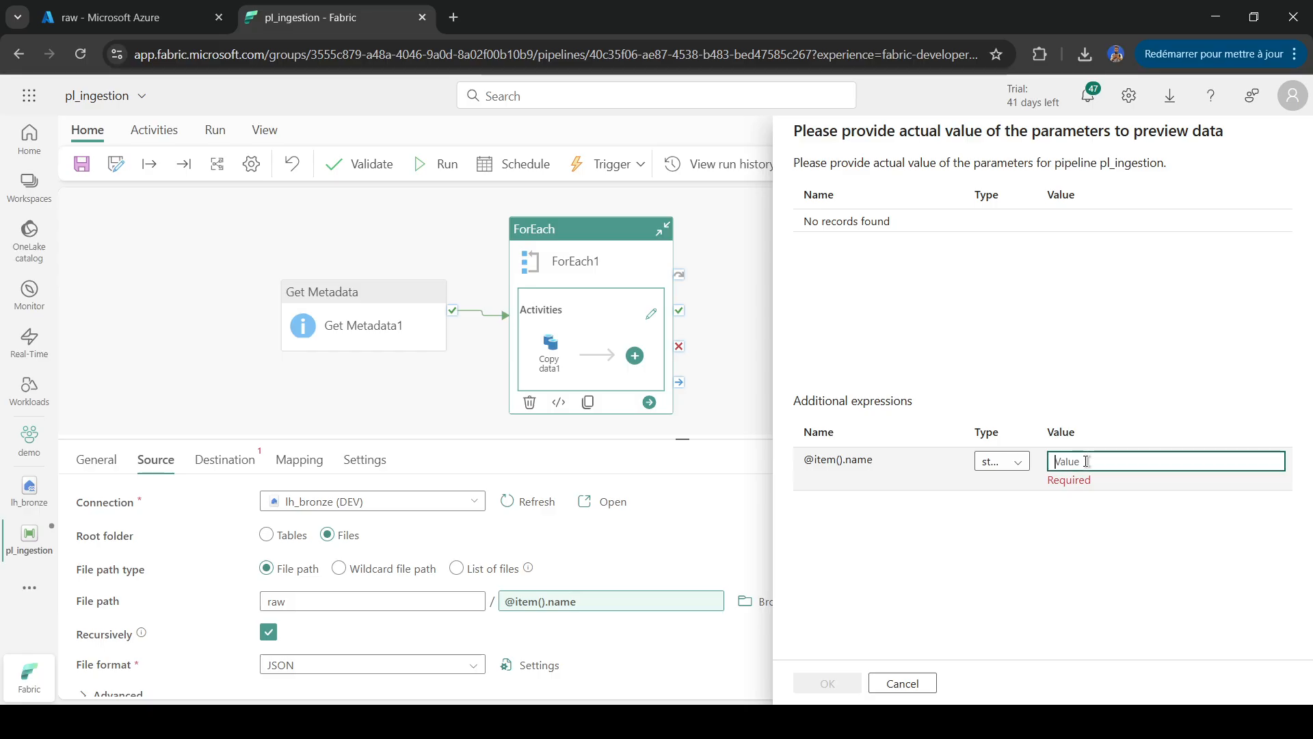
pyautogui.click(909, 684)
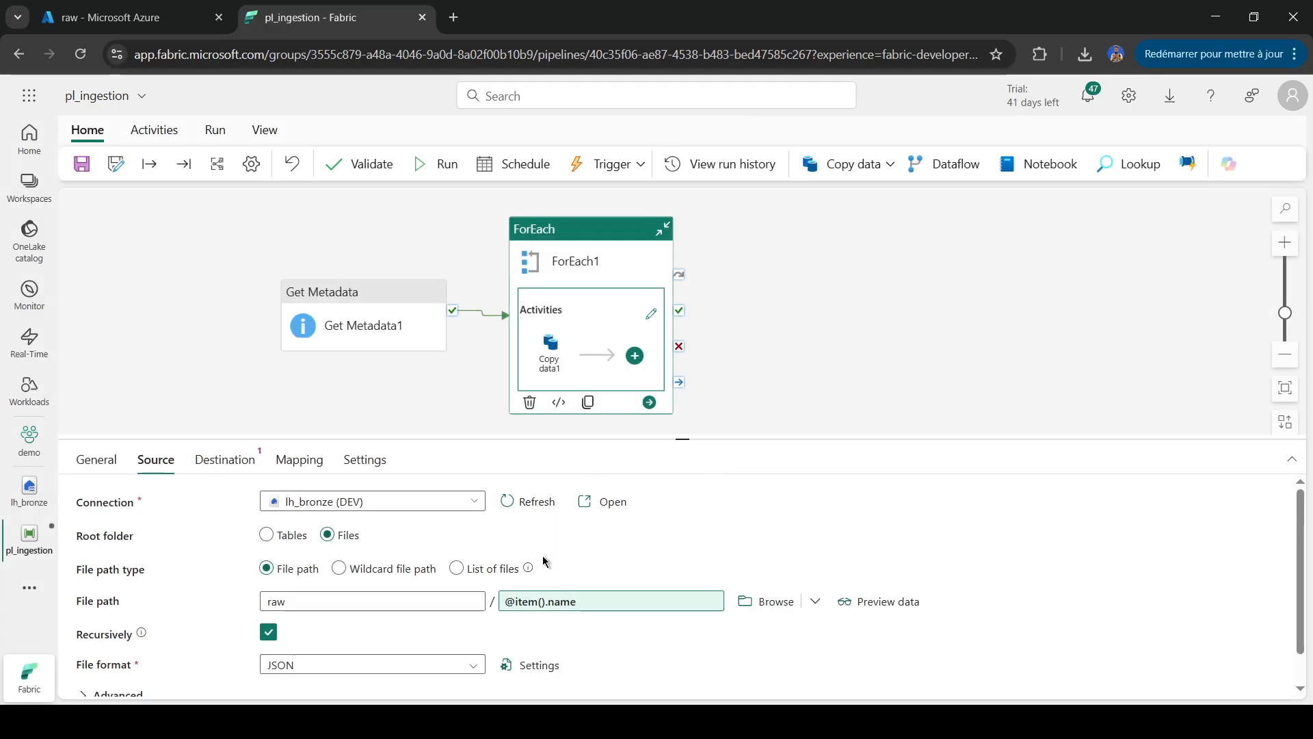
# Step: Set the destination of Copy data1 to the lh_bronze connection with Files as the root folder
pyautogui.click(217, 460)
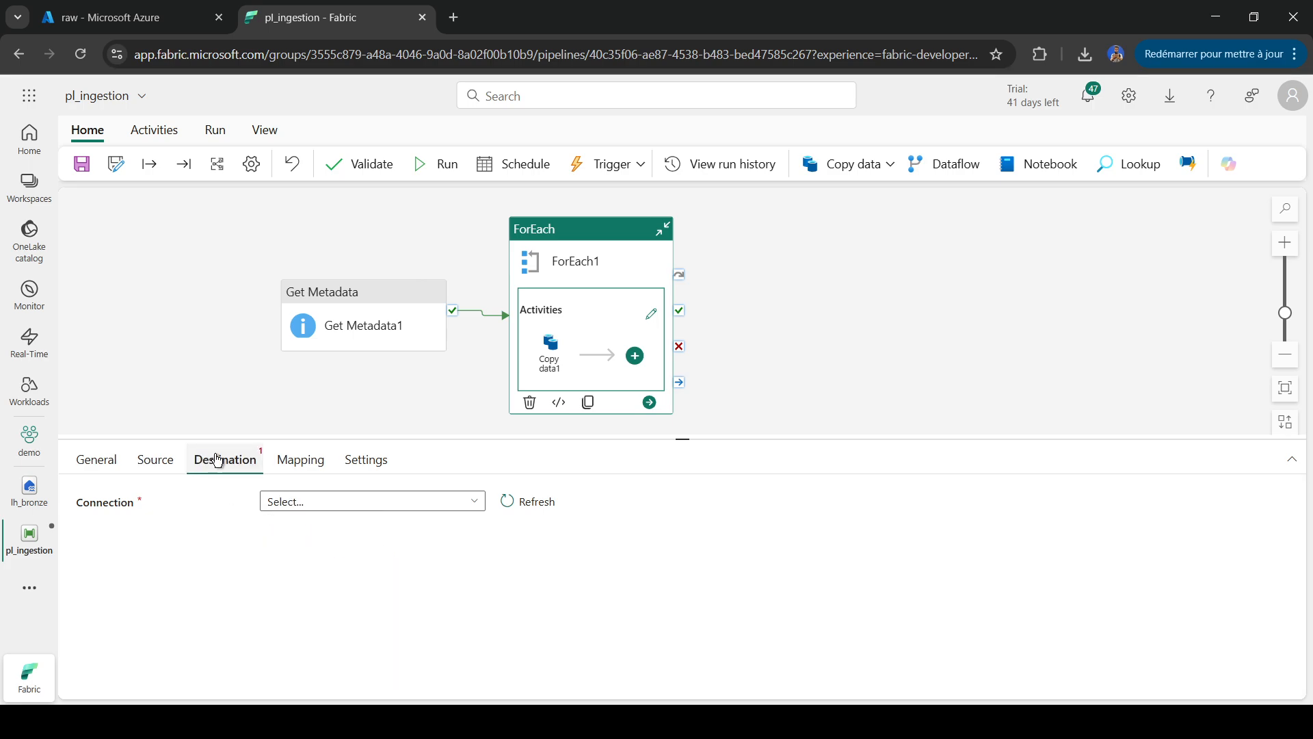
pyautogui.click(475, 508)
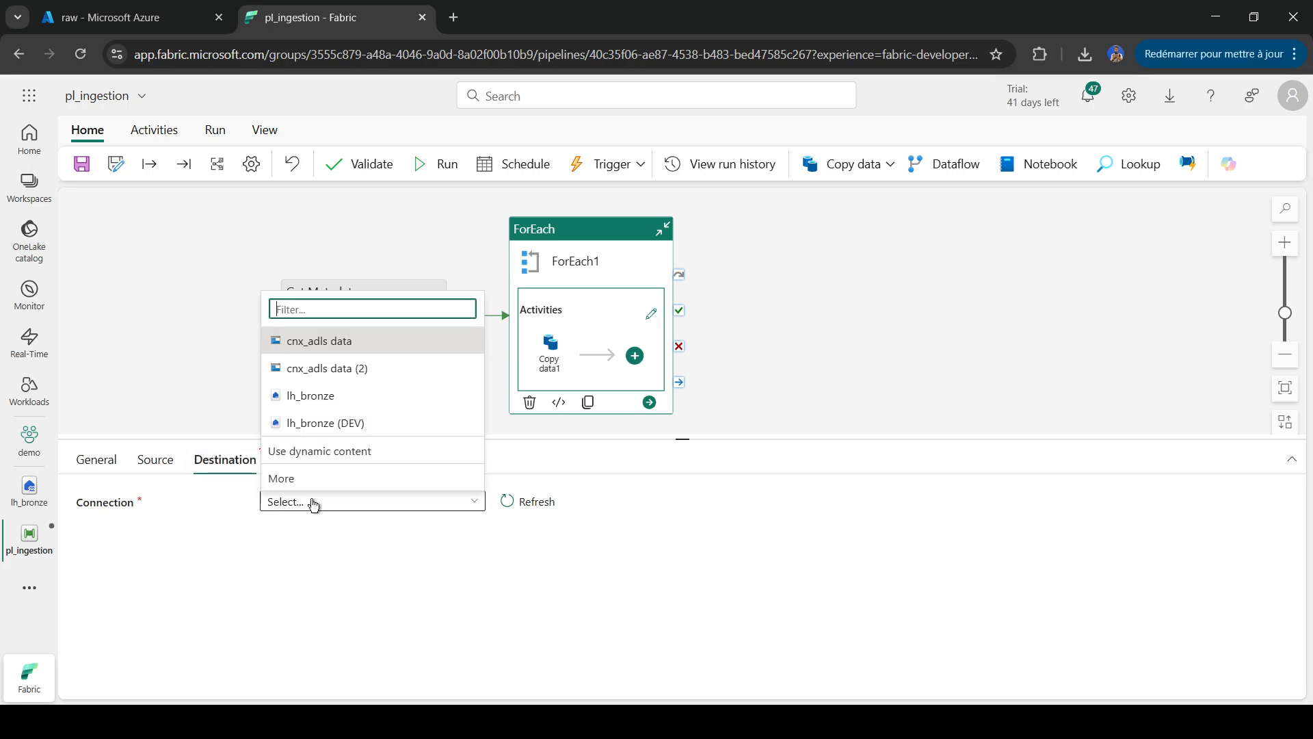
pyautogui.click(313, 404)
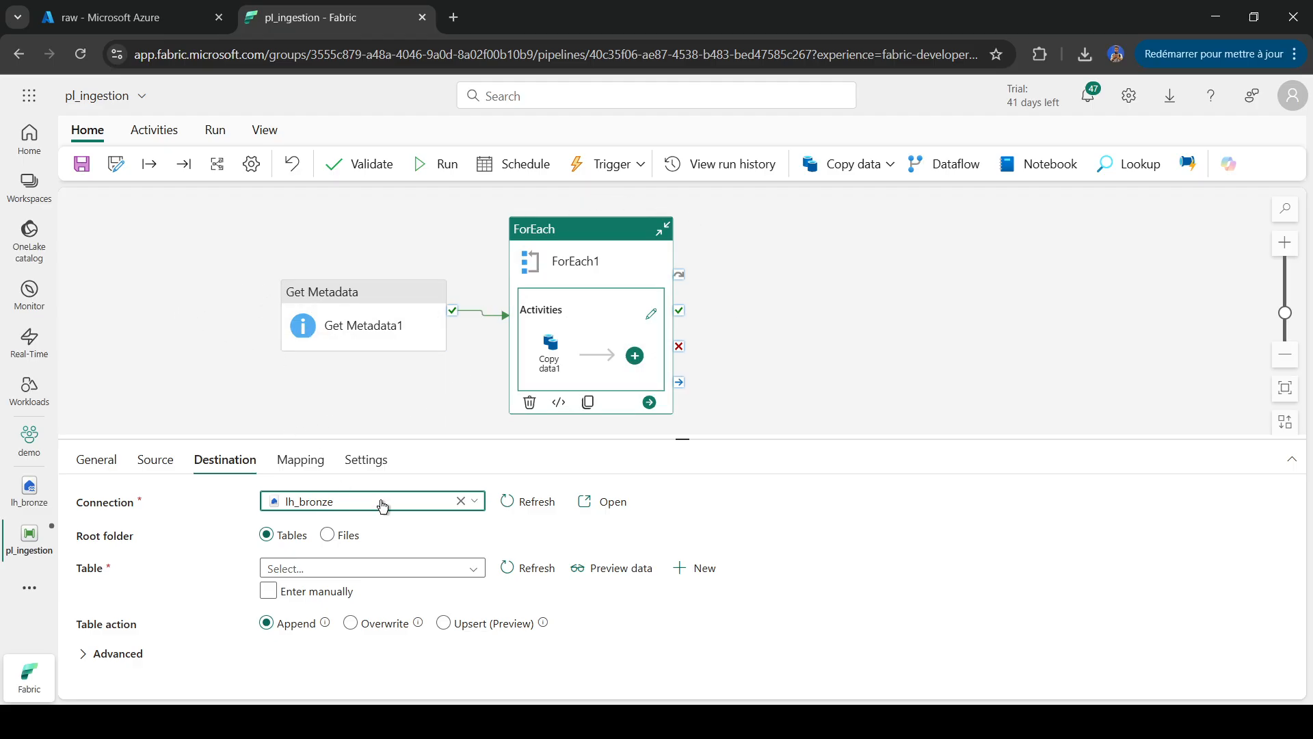
pyautogui.click(328, 535)
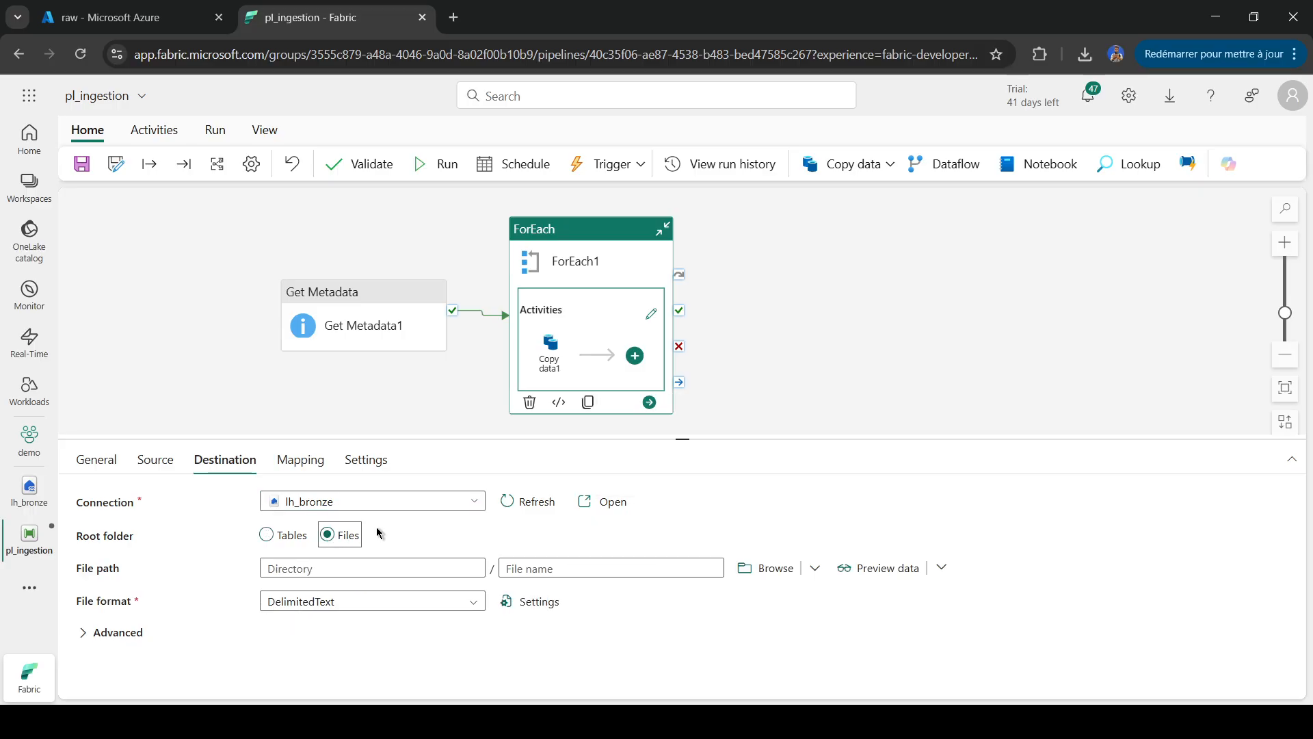
# Step: Check the existing destination folders and set the destination directory of Copy data1 to raw2
pyautogui.click(783, 573)
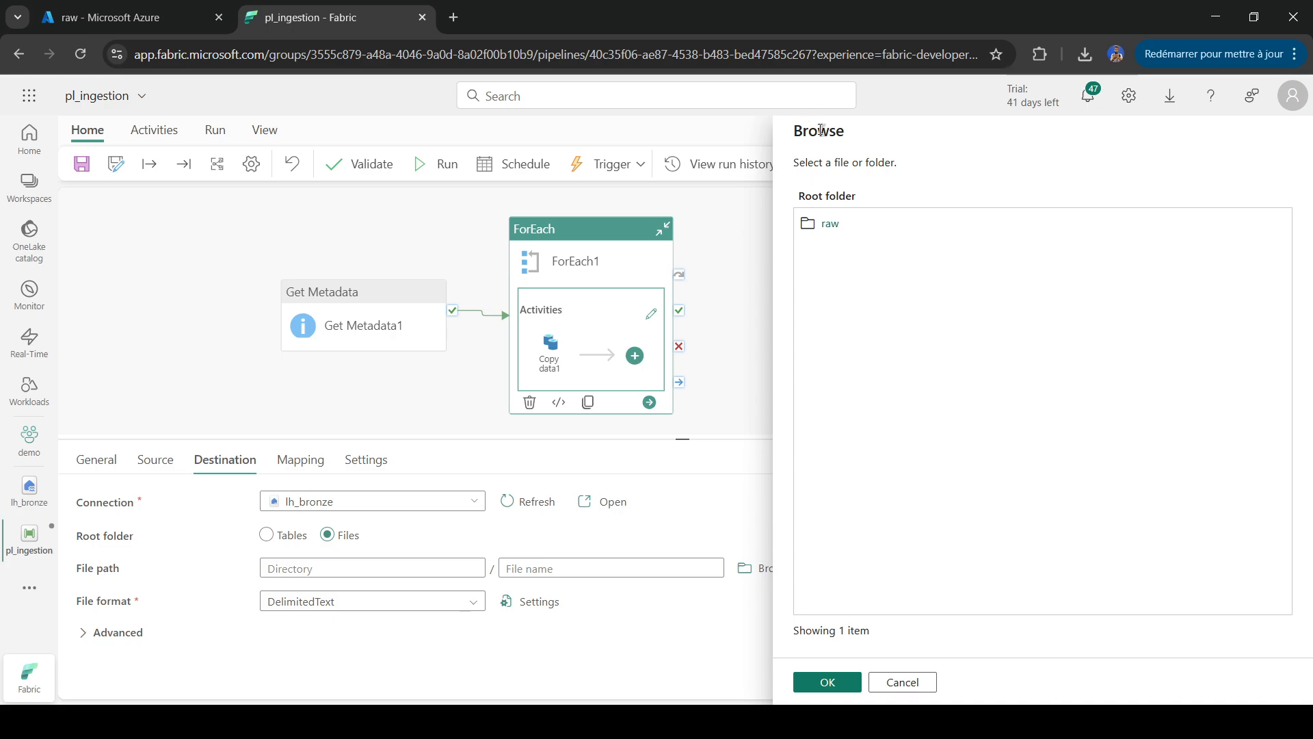
pyautogui.click(827, 682)
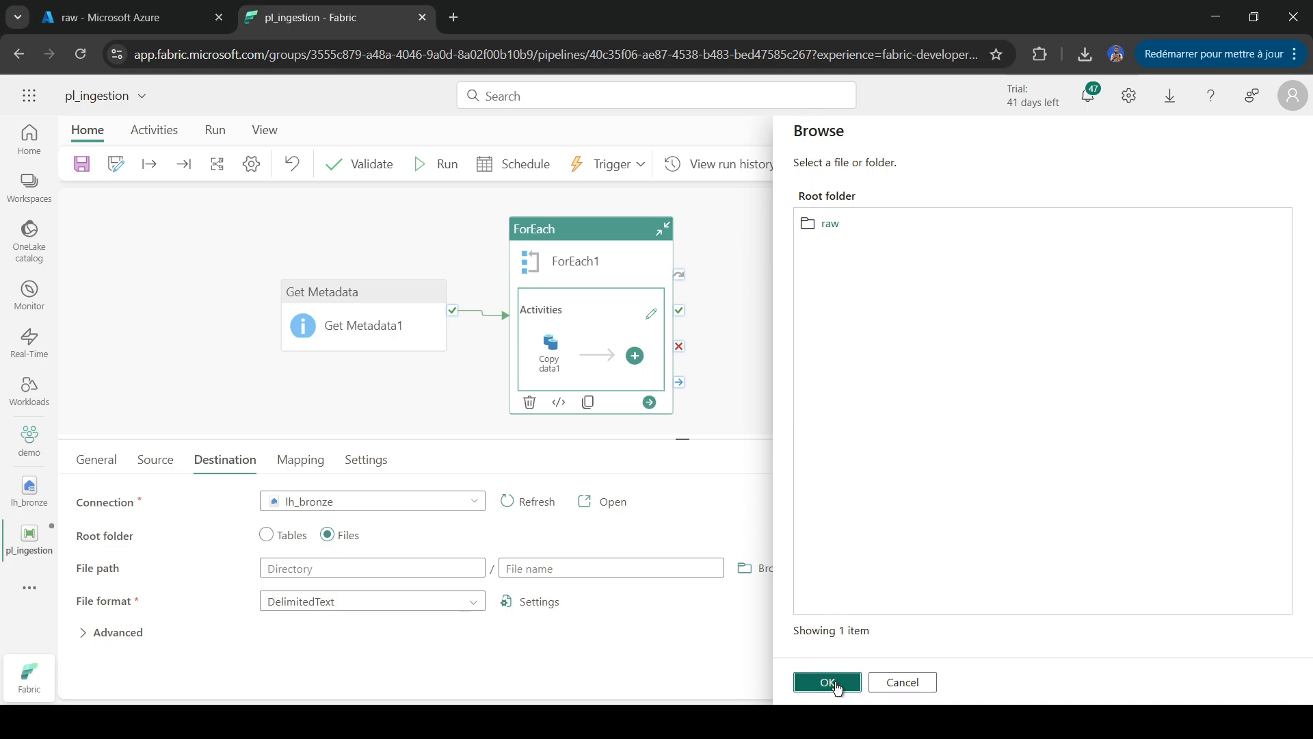
pyautogui.click(306, 568)
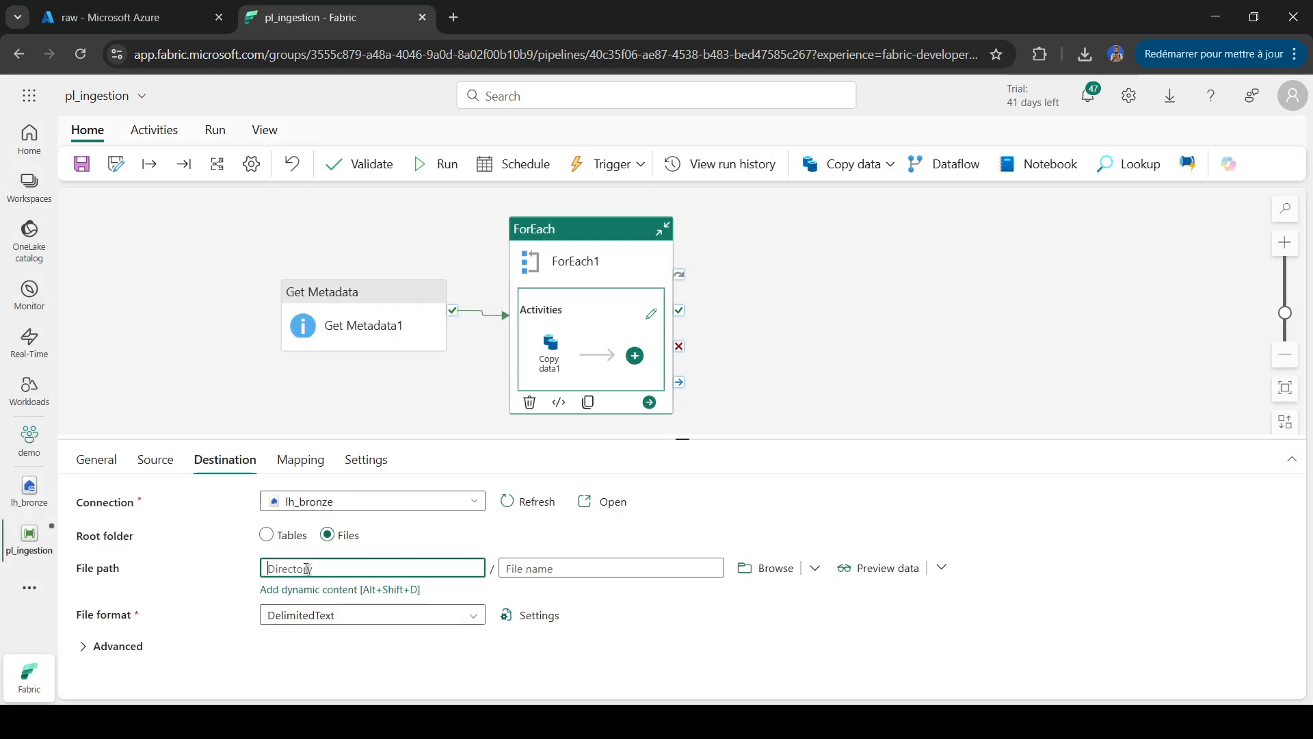
pyautogui.write('raw2')
pyautogui.click(612, 568)
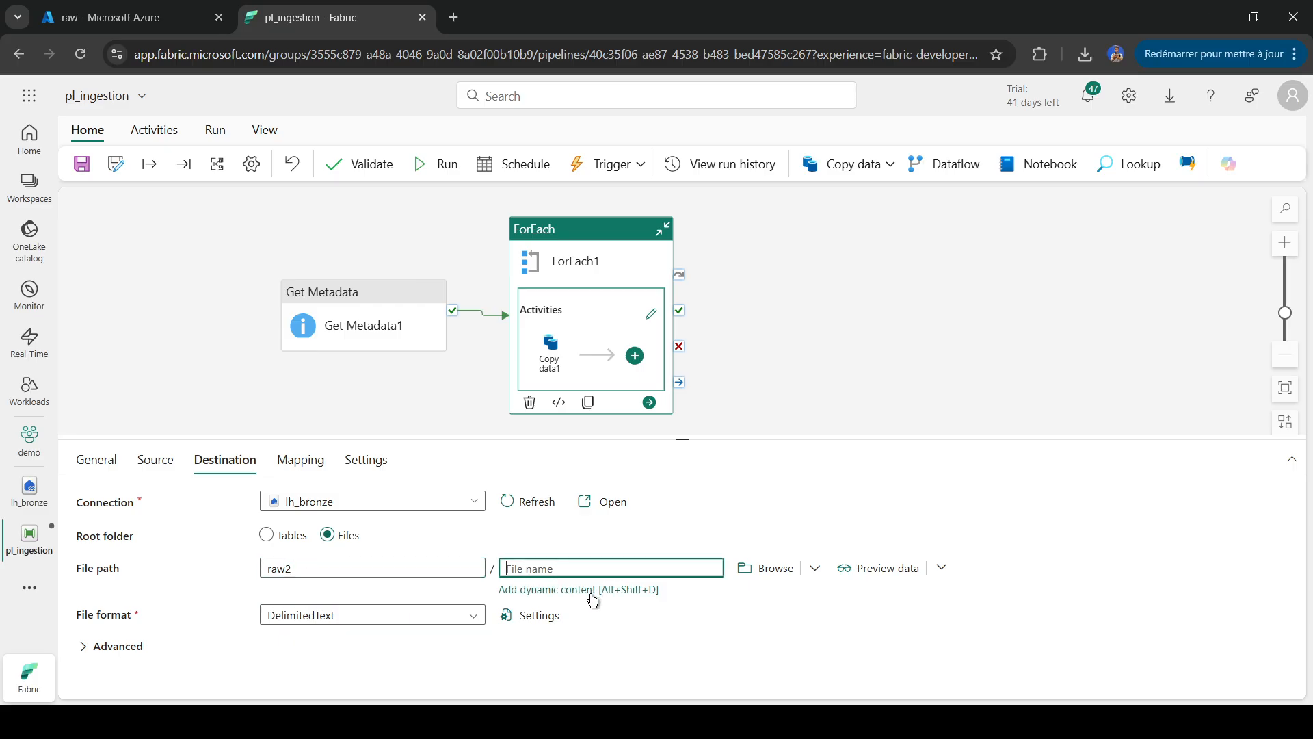
pyautogui.click(592, 593)
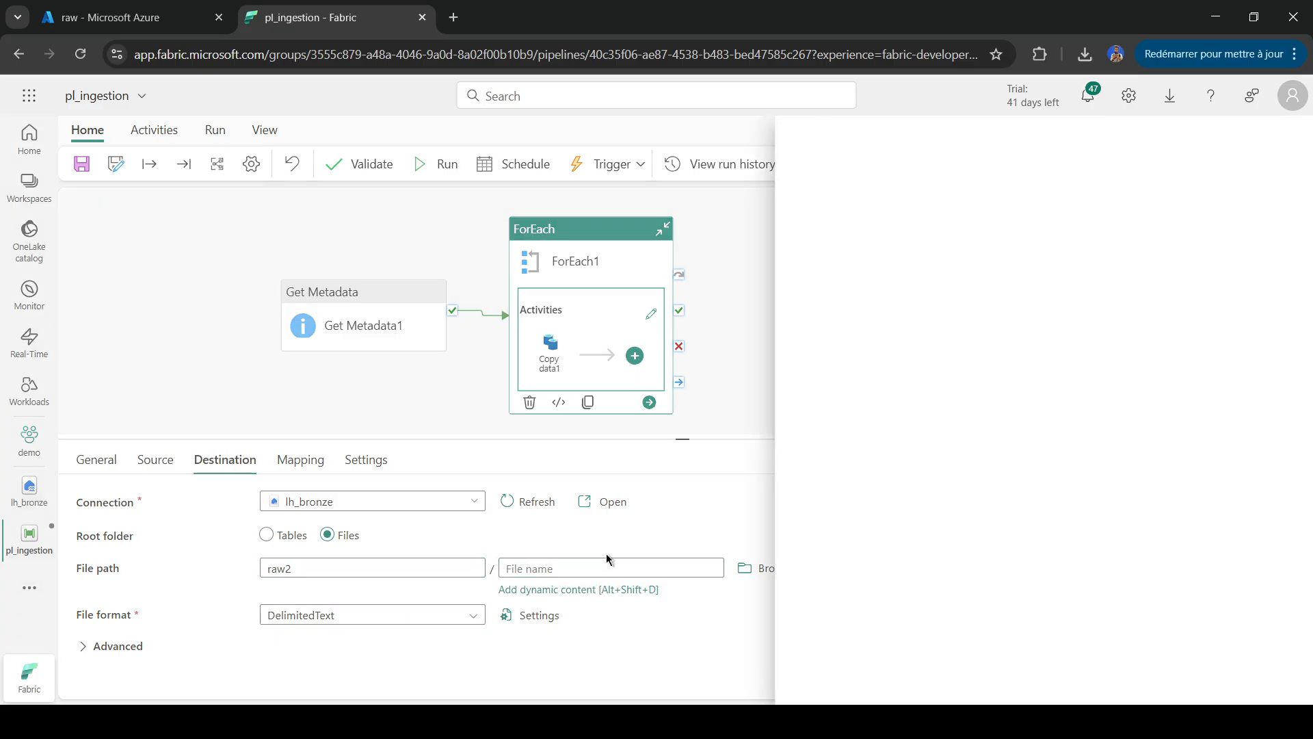
pyautogui.click(857, 489)
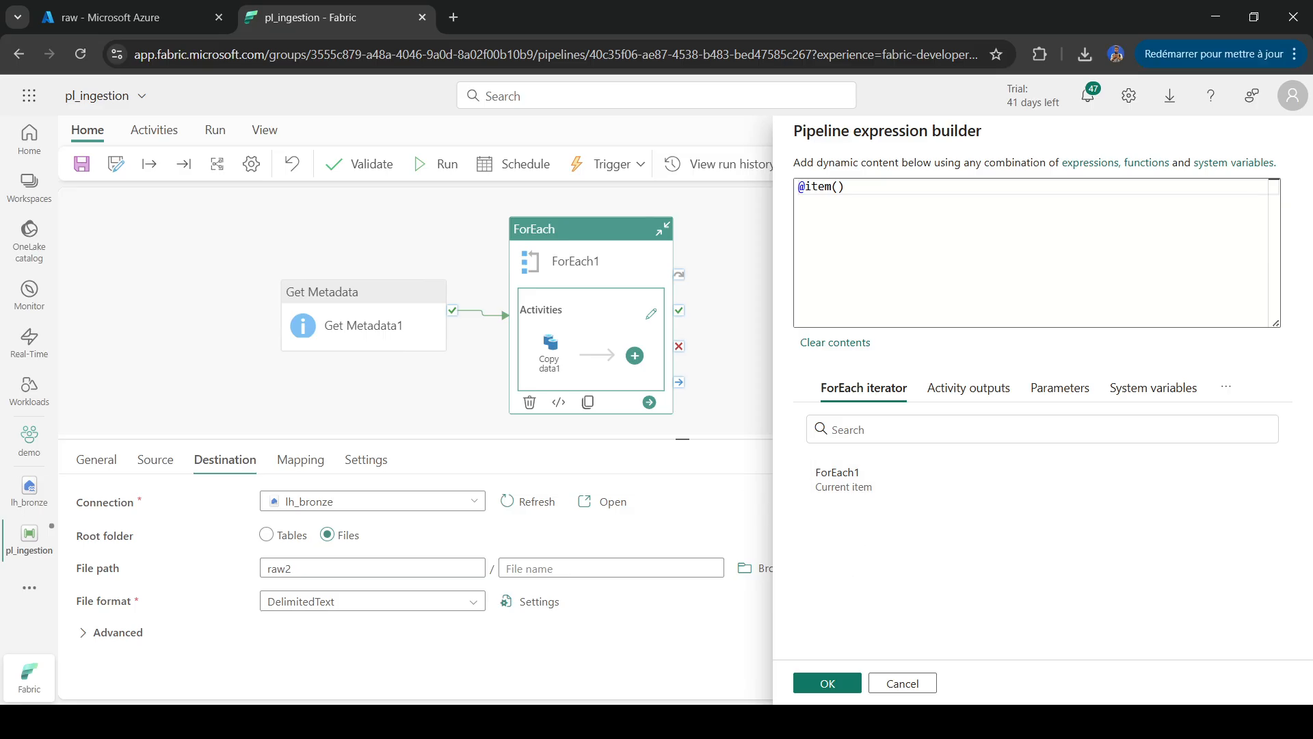
pyautogui.click(925, 179)
pyautogui.write('.')
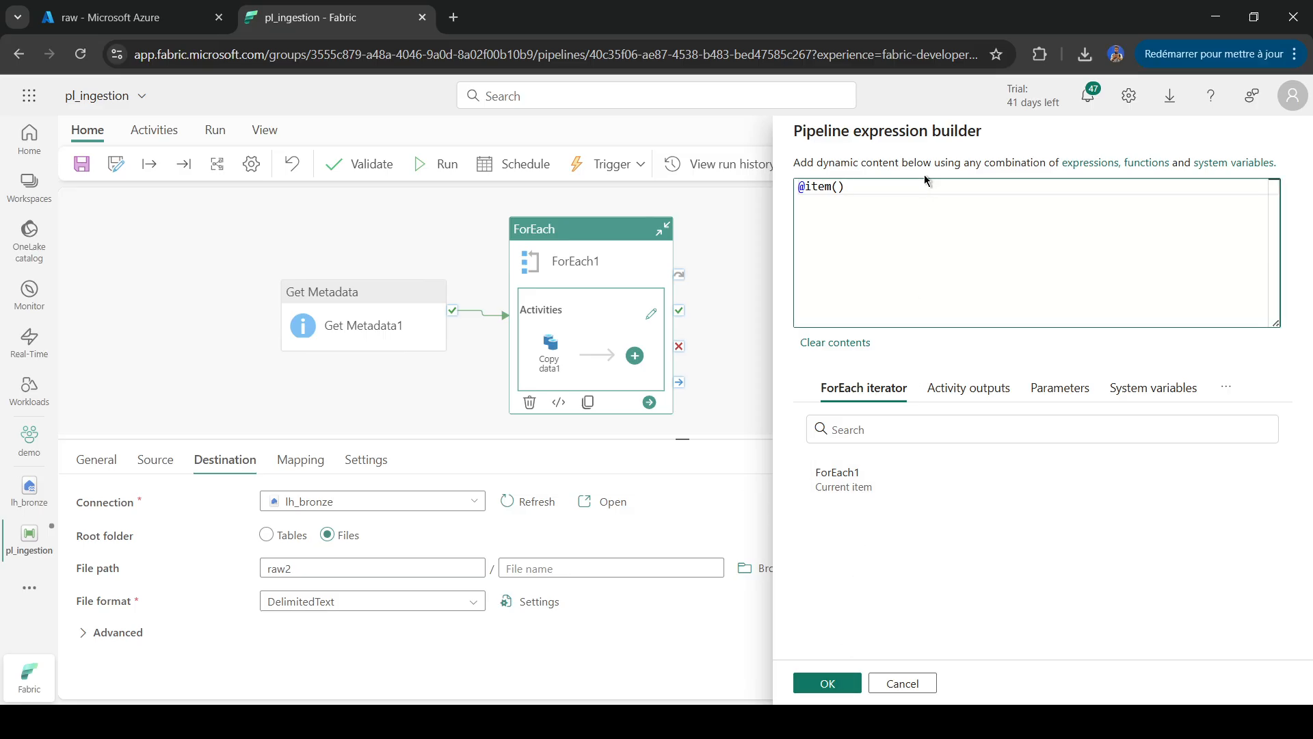
pyautogui.write('name')
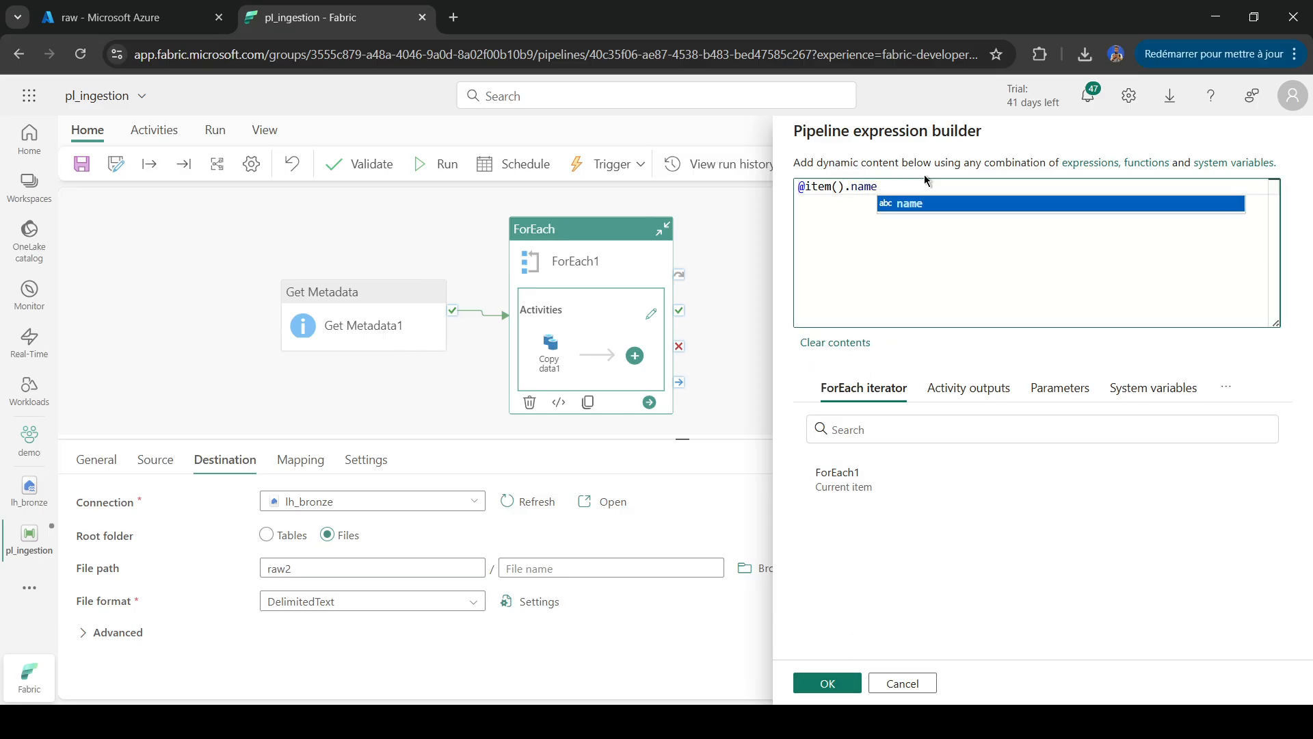
pyautogui.click(828, 682)
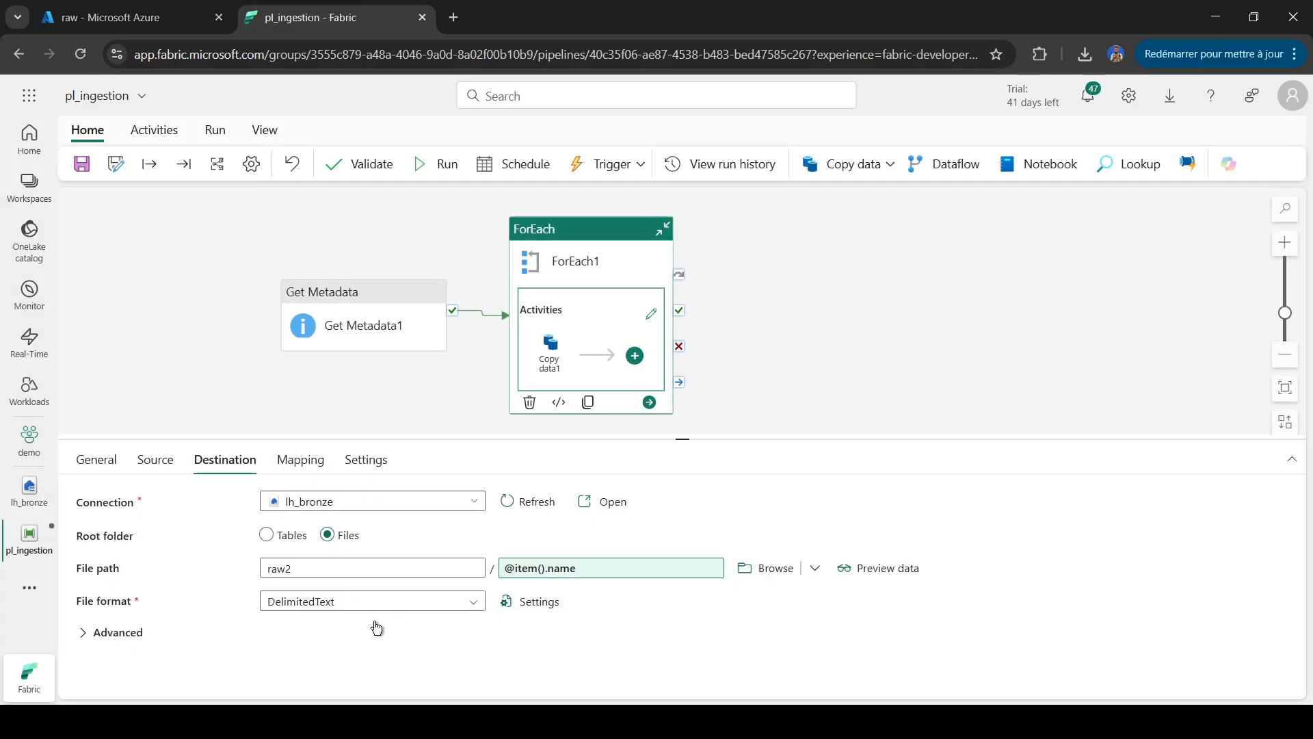
# Step: Set the destination file format of Copy data1 to JSON
pyautogui.click(460, 603)
pyautogui.scroll(-3, 320, 670)
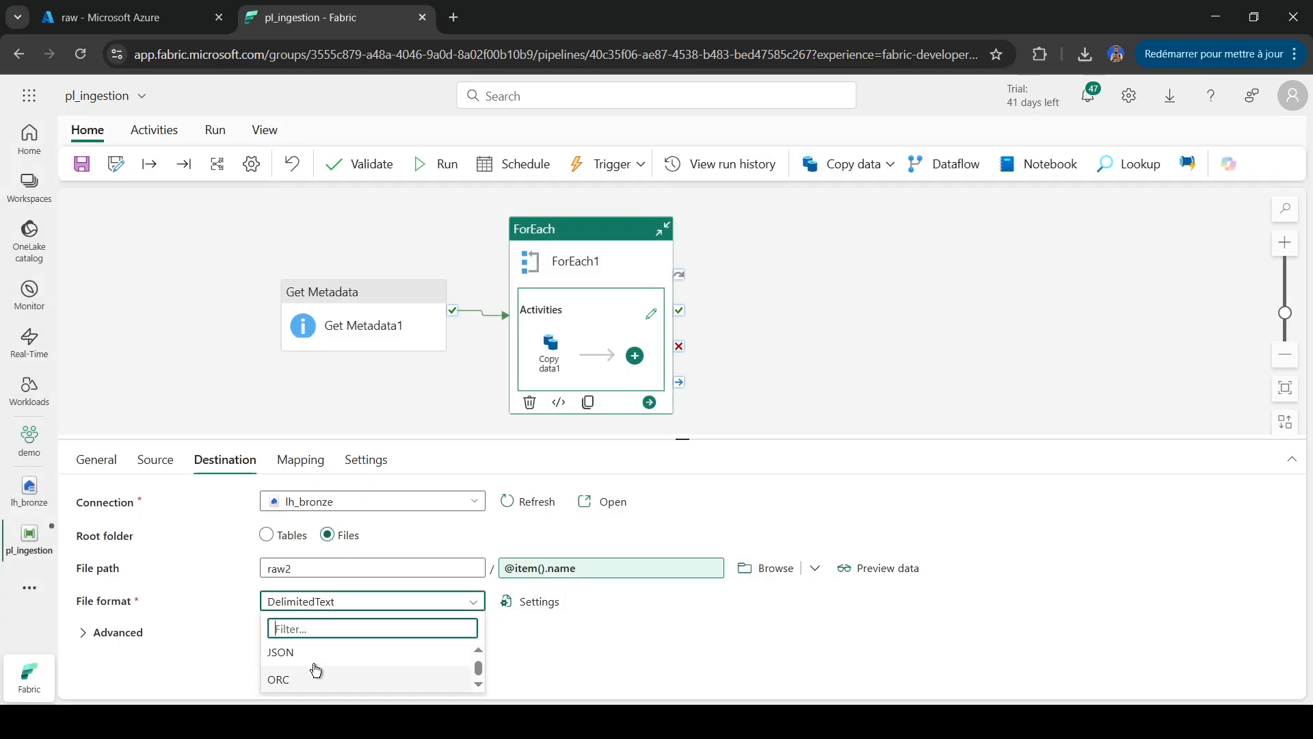
pyautogui.click(296, 654)
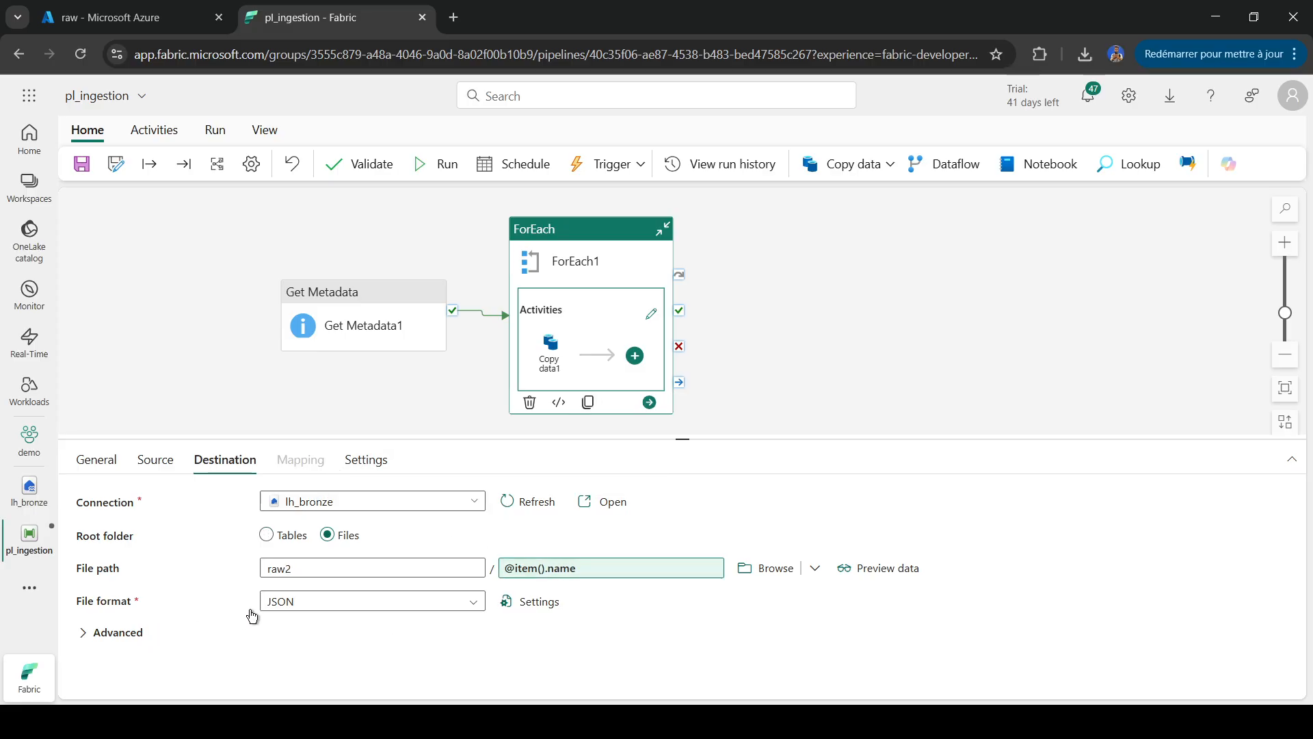
# Step: Review the activities and settings of ForEach1 and validate the whole pipeline
pyautogui.click(580, 256)
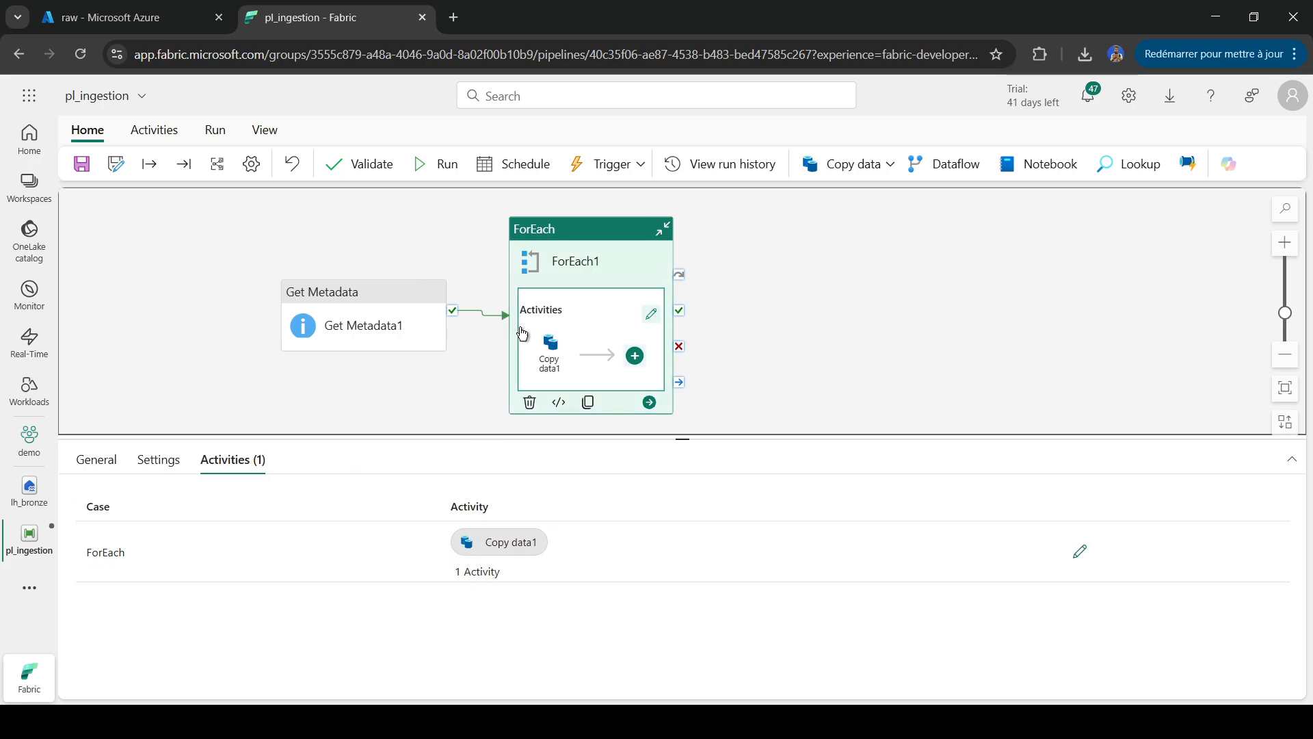
pyautogui.click(159, 459)
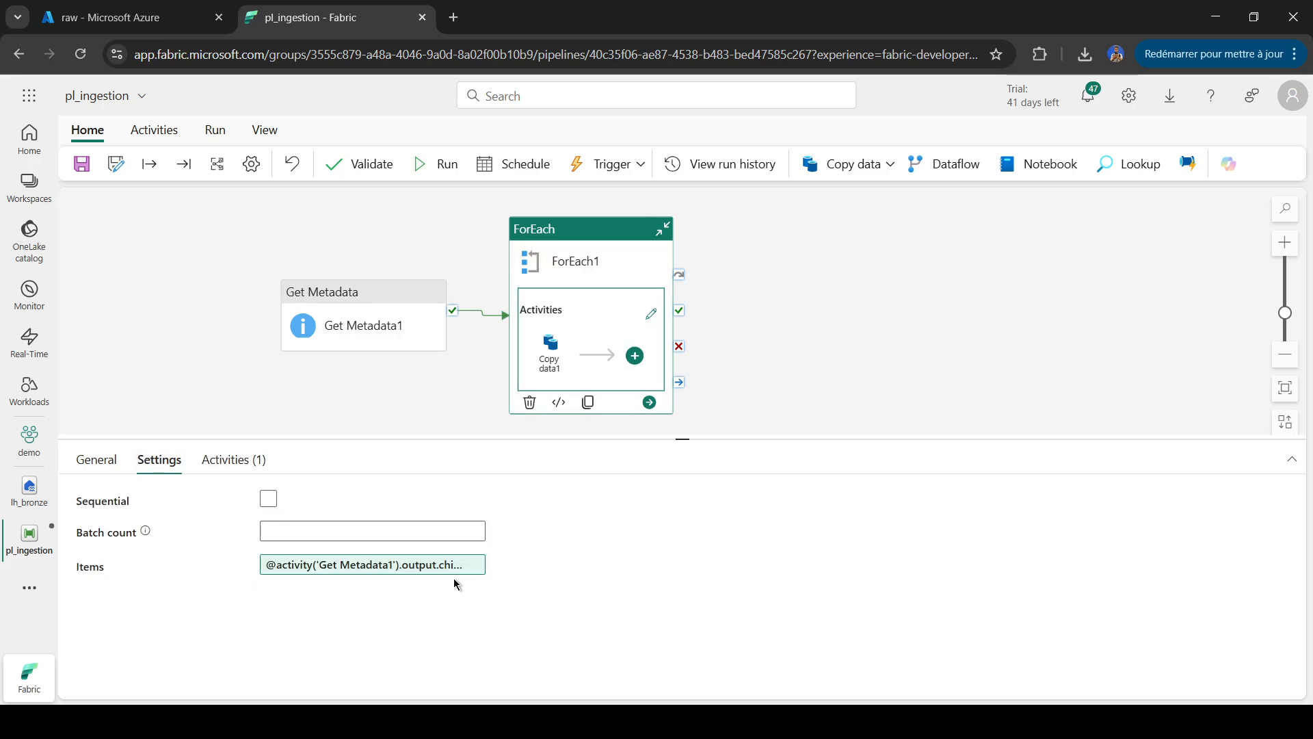
pyautogui.click(419, 215)
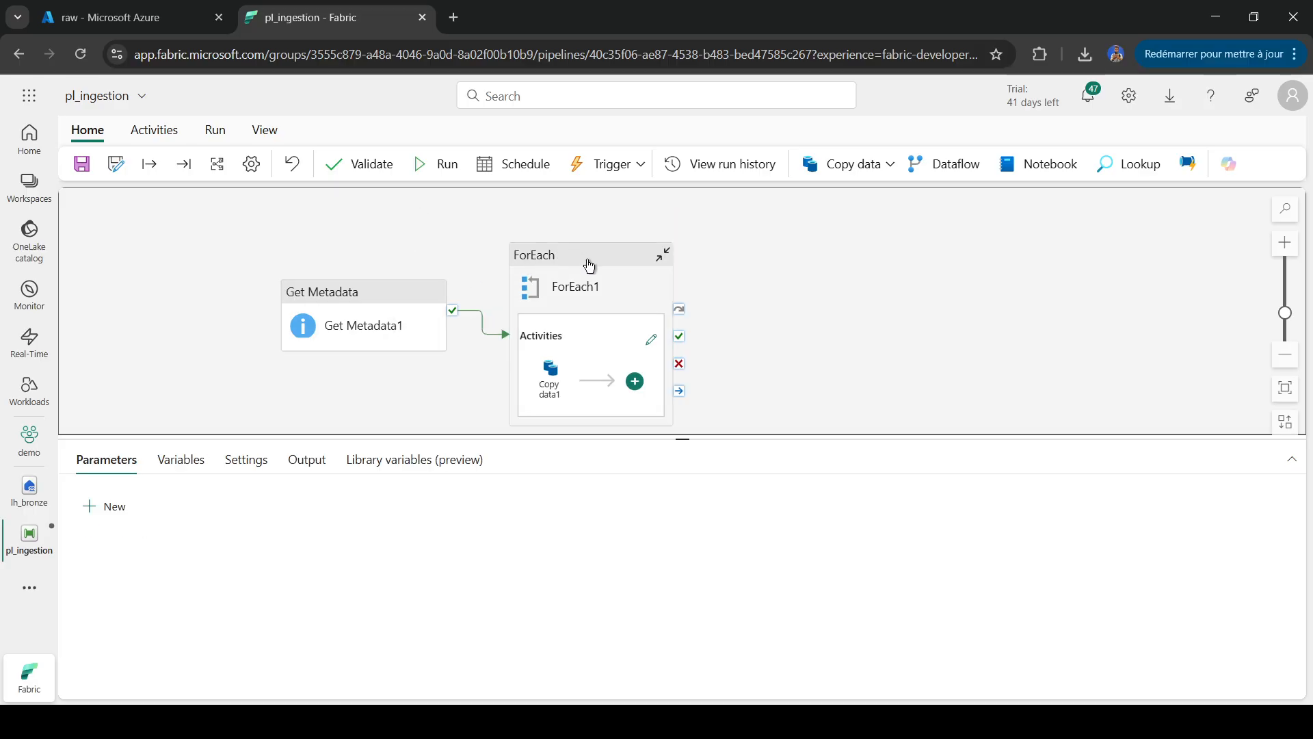
pyautogui.click(376, 164)
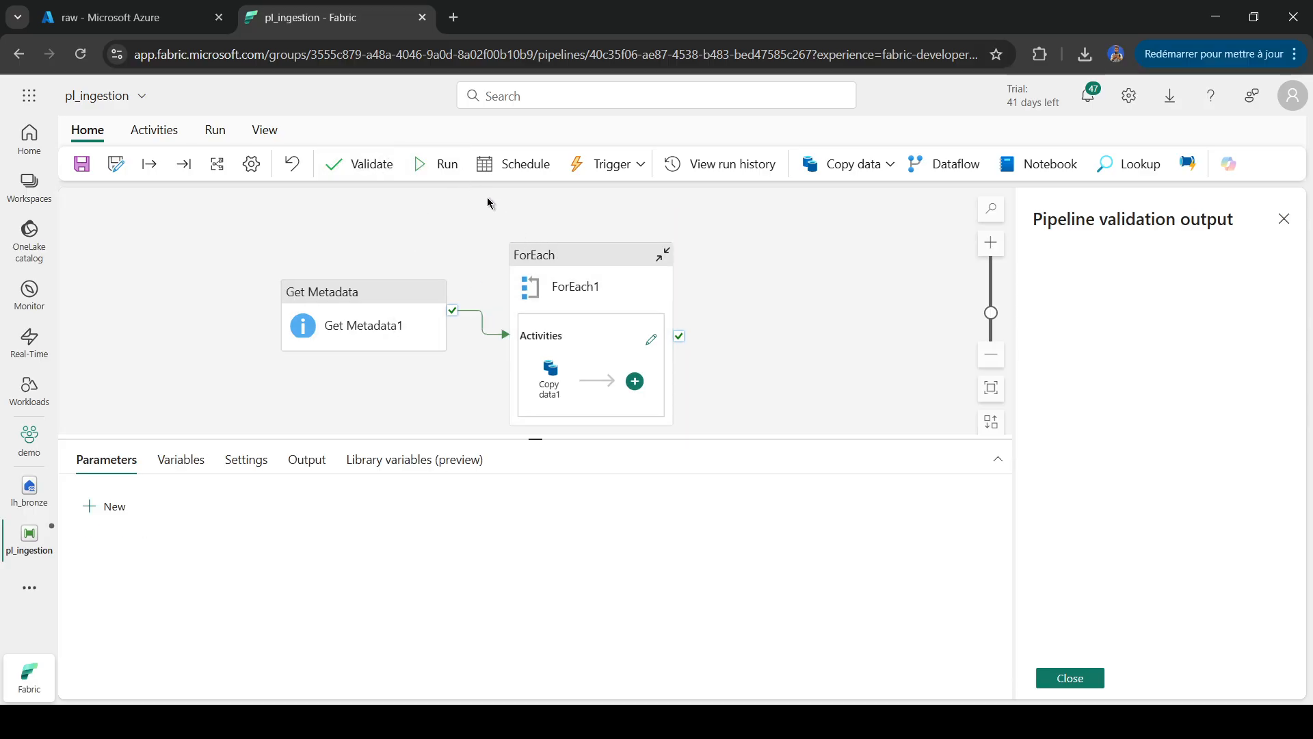
# Step: Close the validation results, save and run the pl_ingestion pipeline, and display the run's activity output
pyautogui.click(1052, 678)
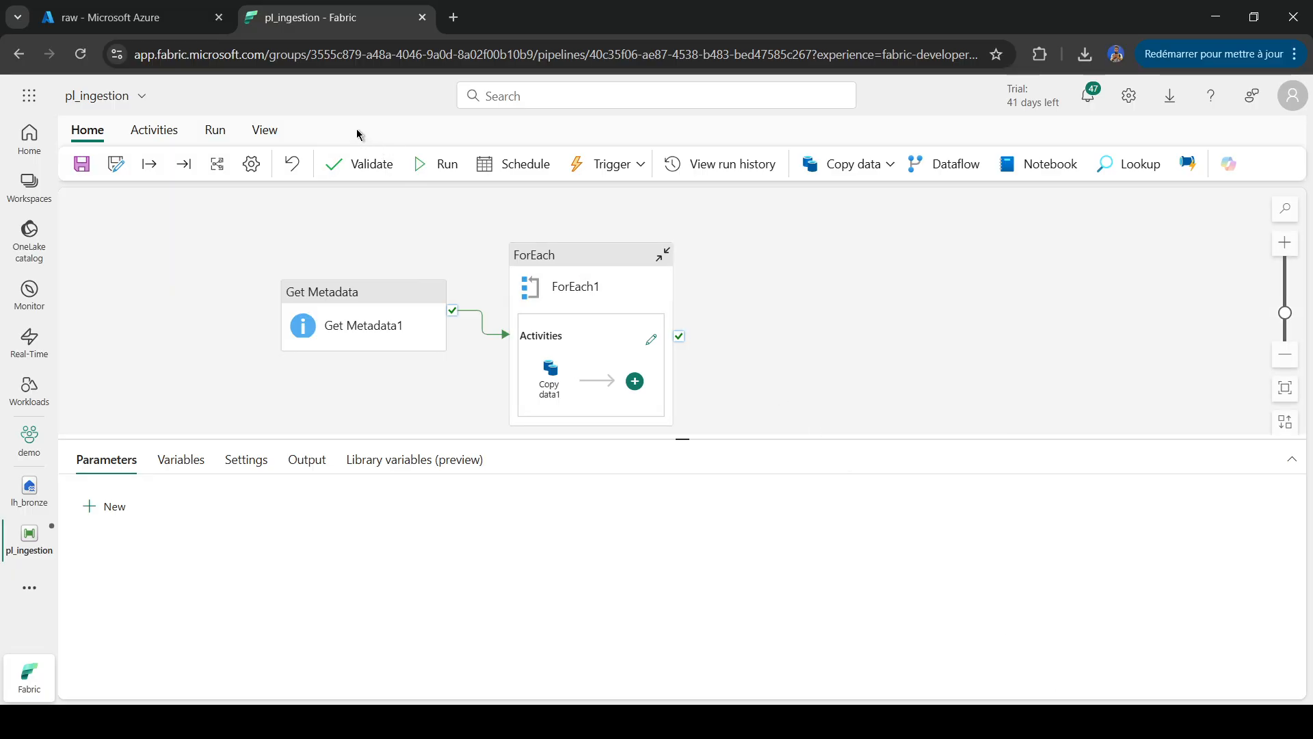
pyautogui.click(436, 170)
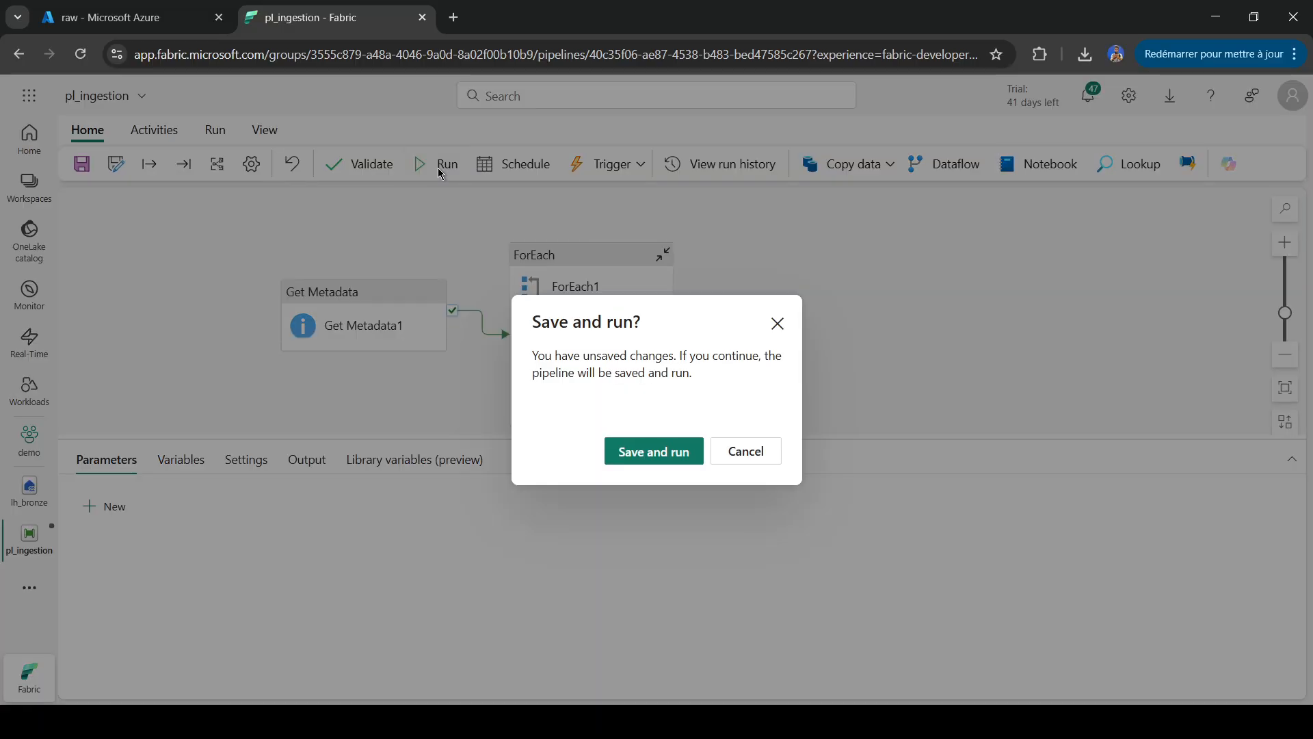
pyautogui.click(681, 457)
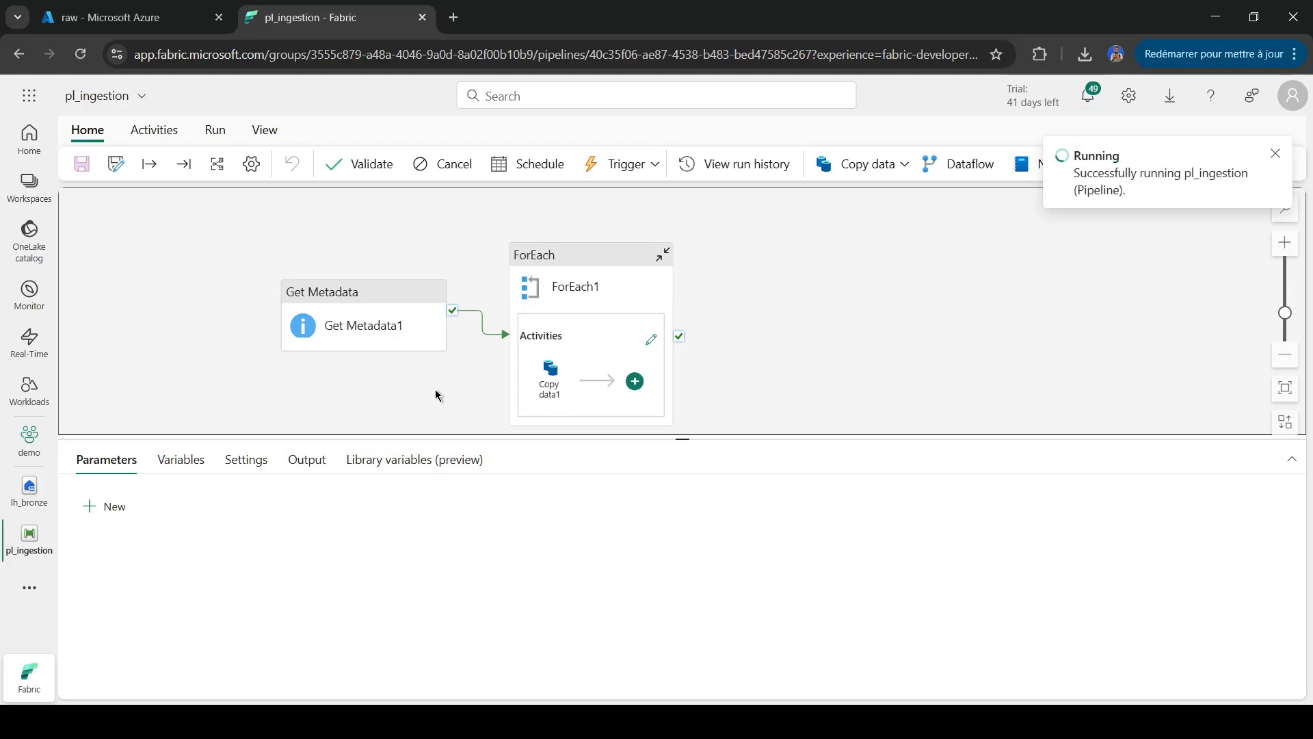
pyautogui.click(317, 469)
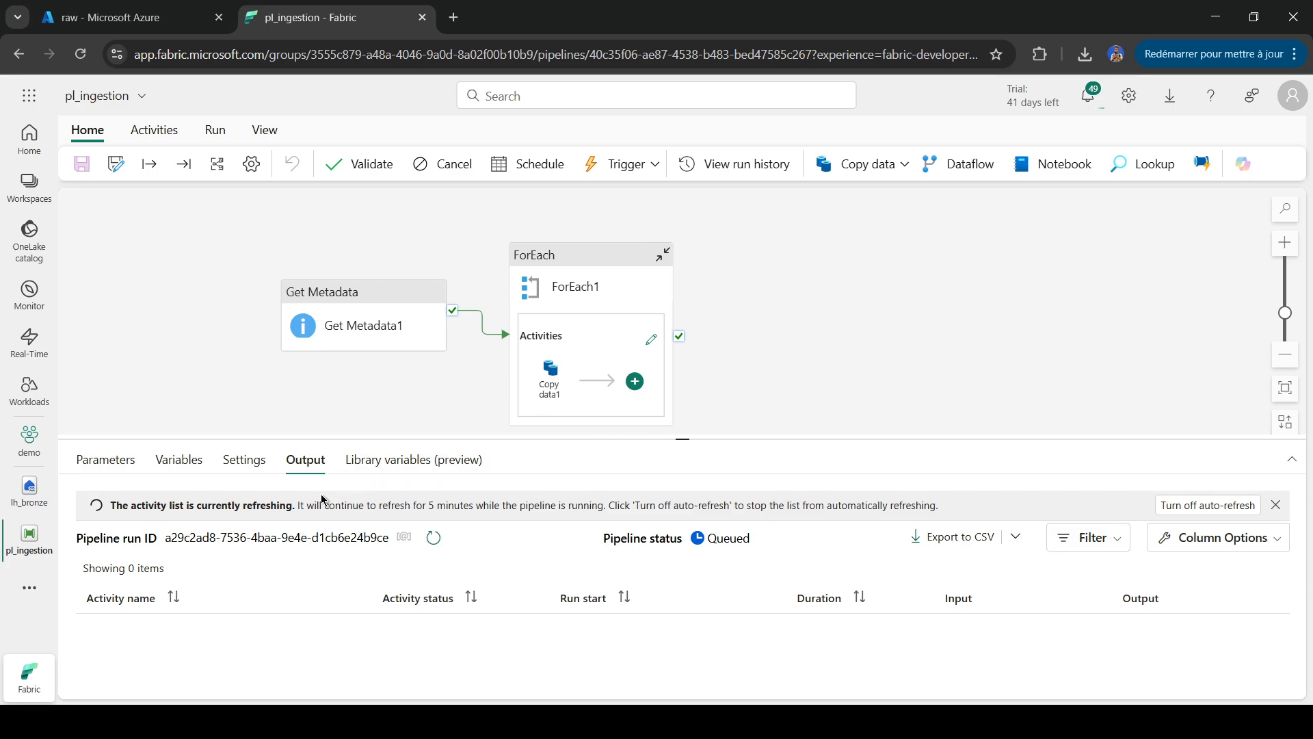
pyautogui.click(871, 307)
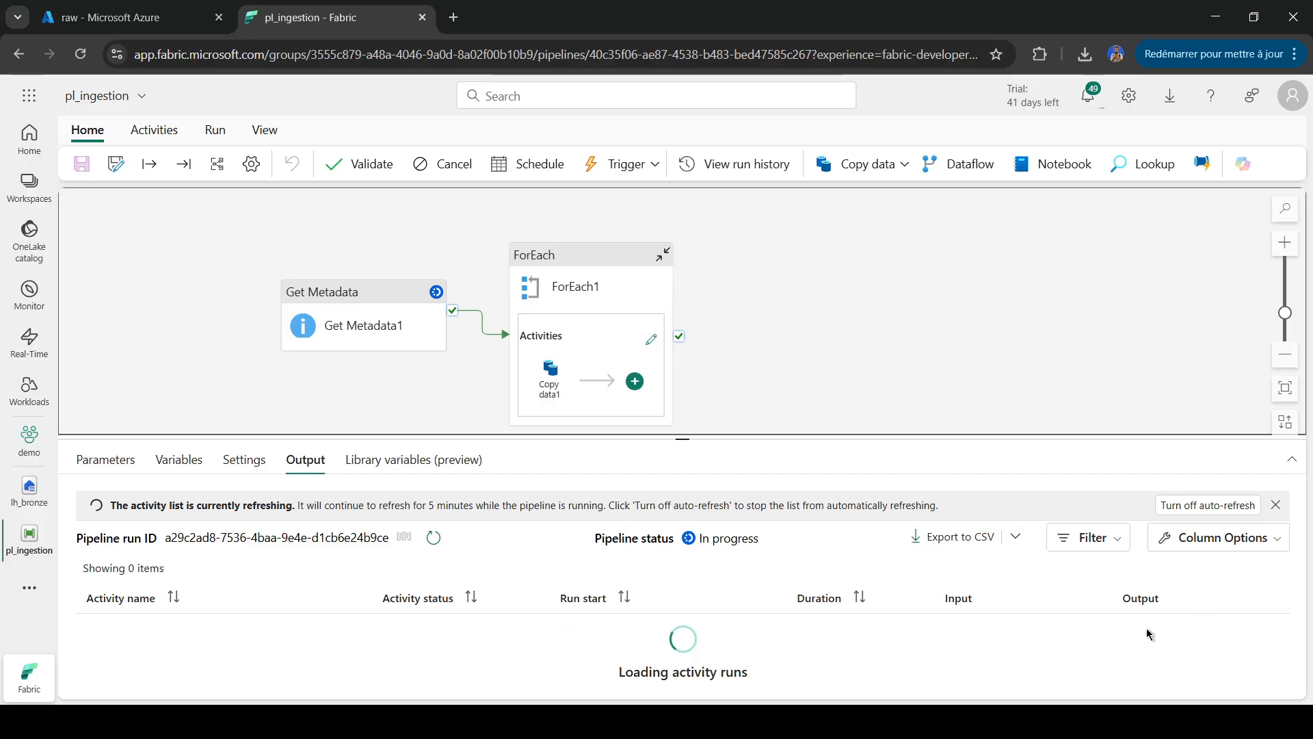
# Step: Examine the file names in the output of Get Metadata1 and check the activity statuses of the pipeline run
pyautogui.click(1124, 628)
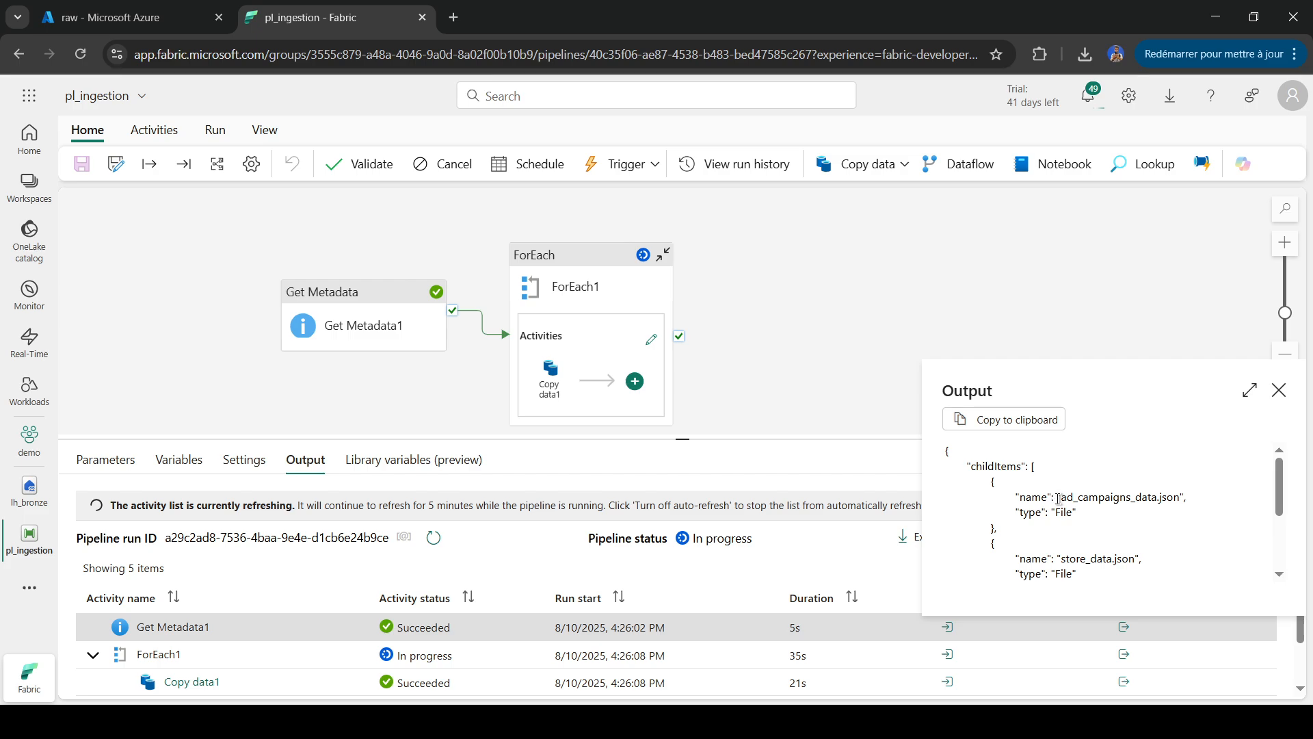
pyautogui.moveTo(1064, 499); pyautogui.dragTo(1181, 496)
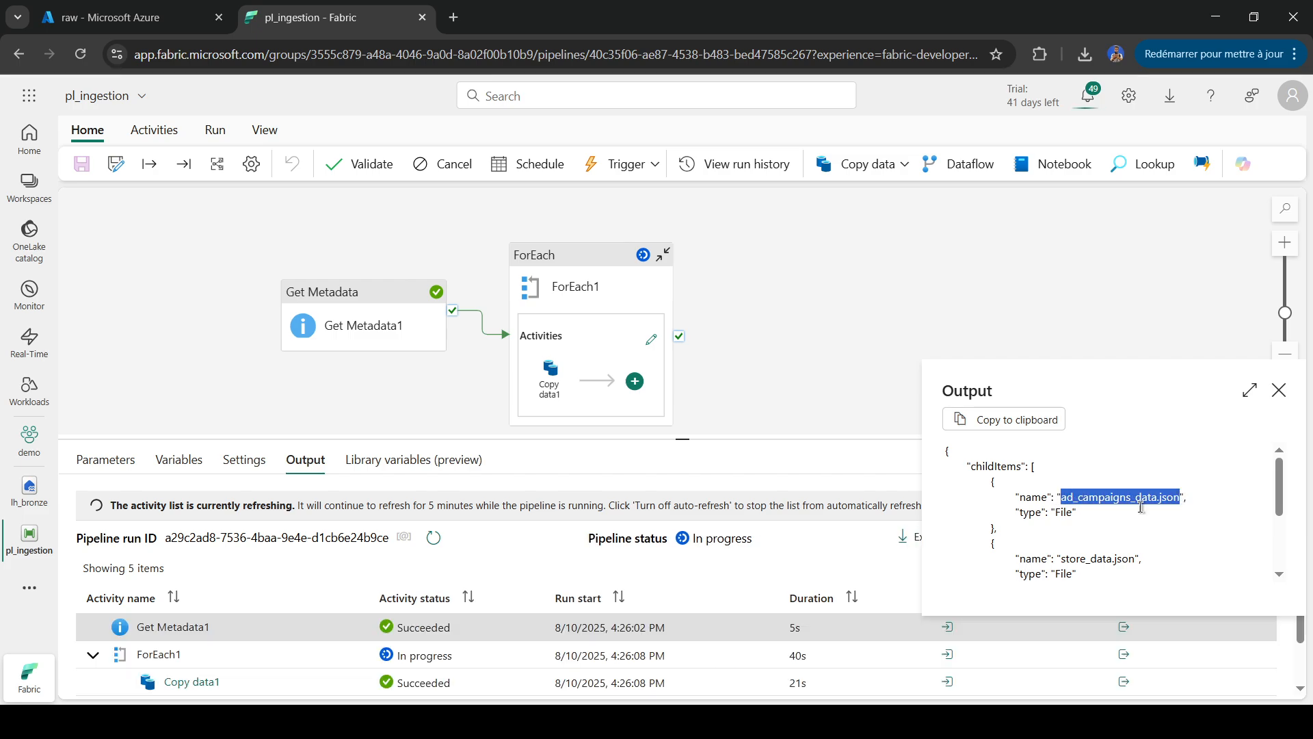
pyautogui.scroll(-3, 1105, 533)
pyautogui.scroll(2, 1095, 468)
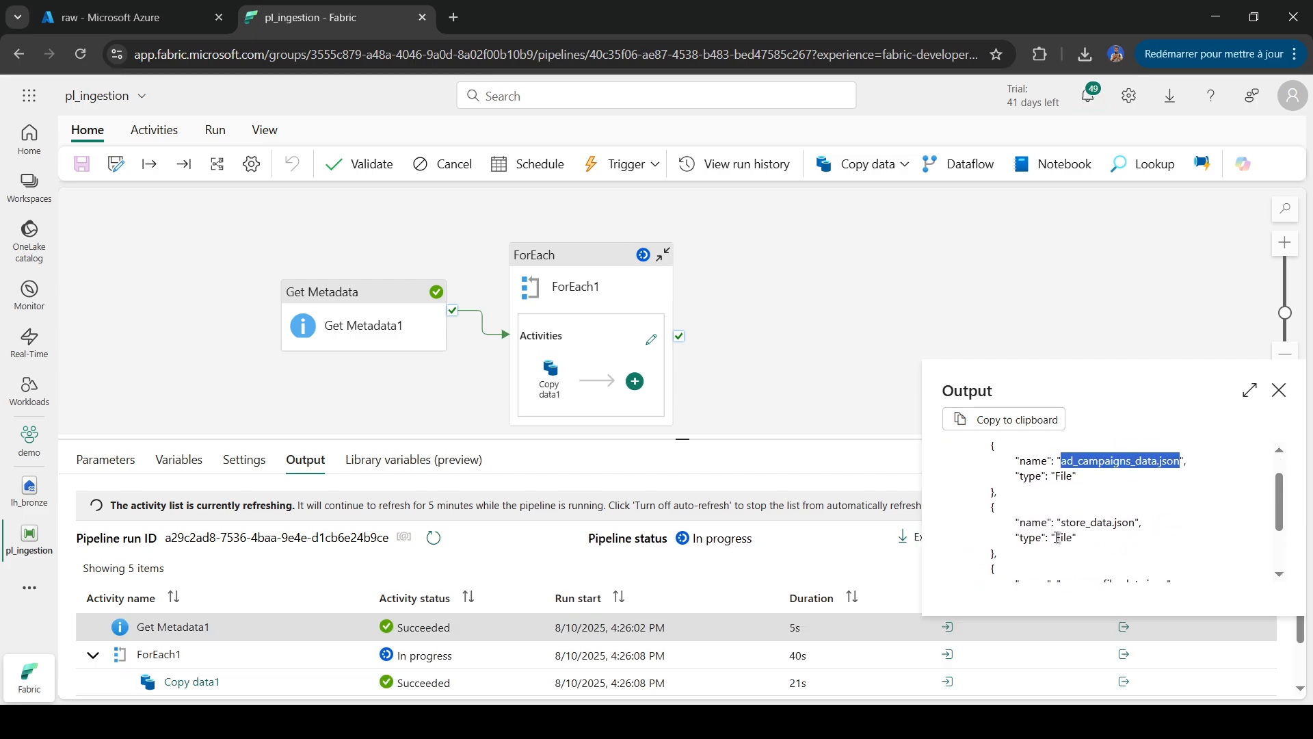
pyautogui.scroll(1, 1015, 461)
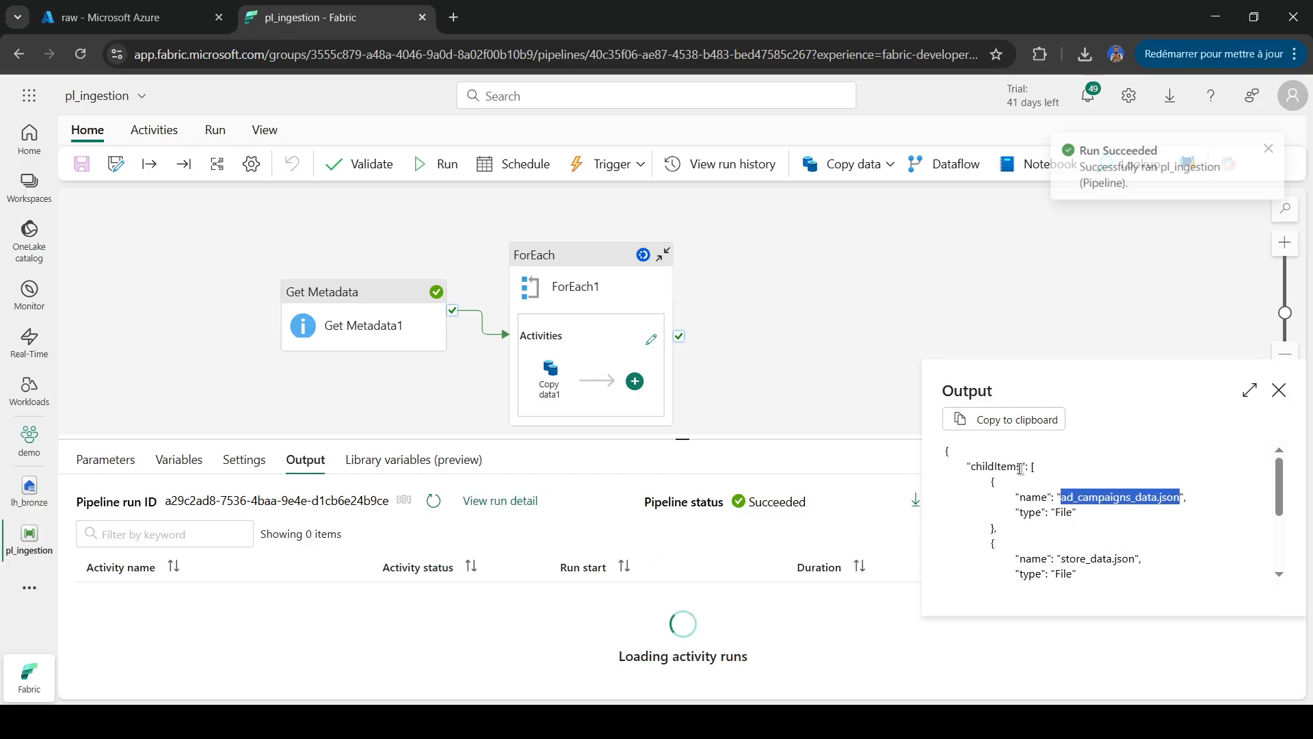
pyautogui.scroll(-1, 1021, 468)
pyautogui.scroll(2, 1032, 462)
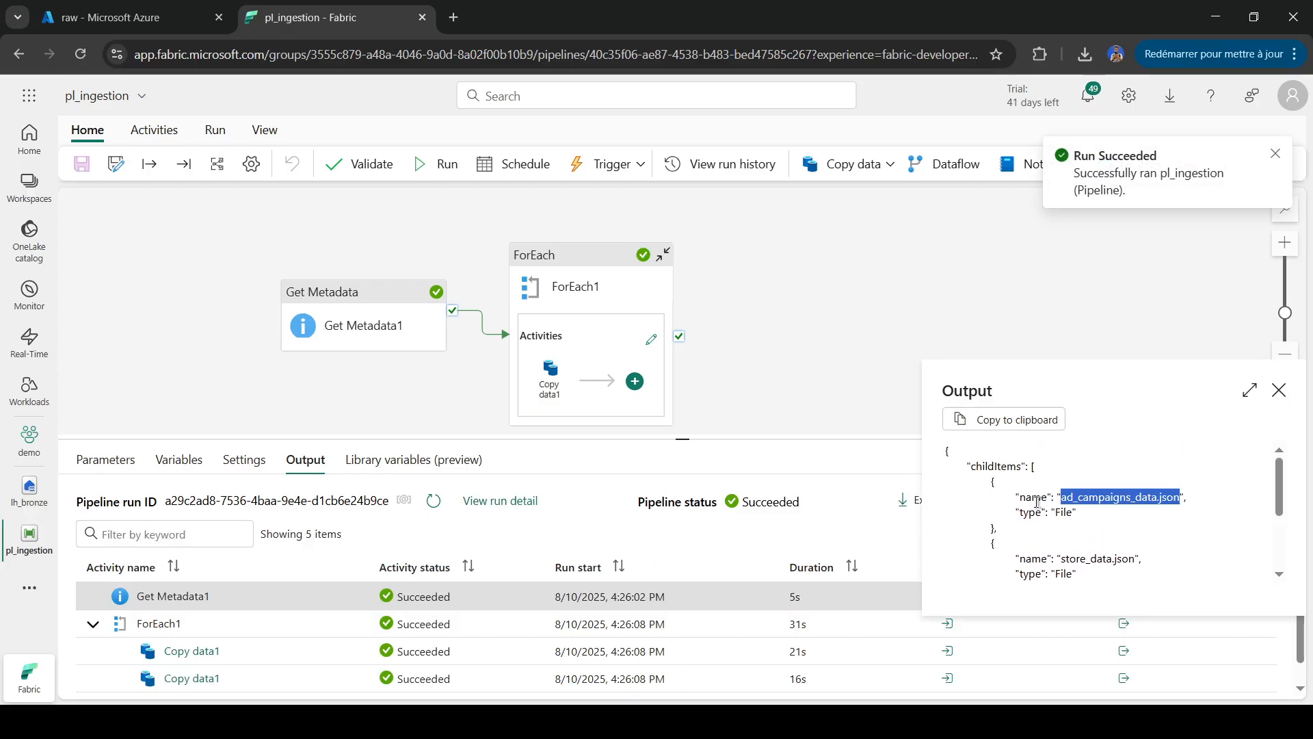
pyautogui.click(1278, 390)
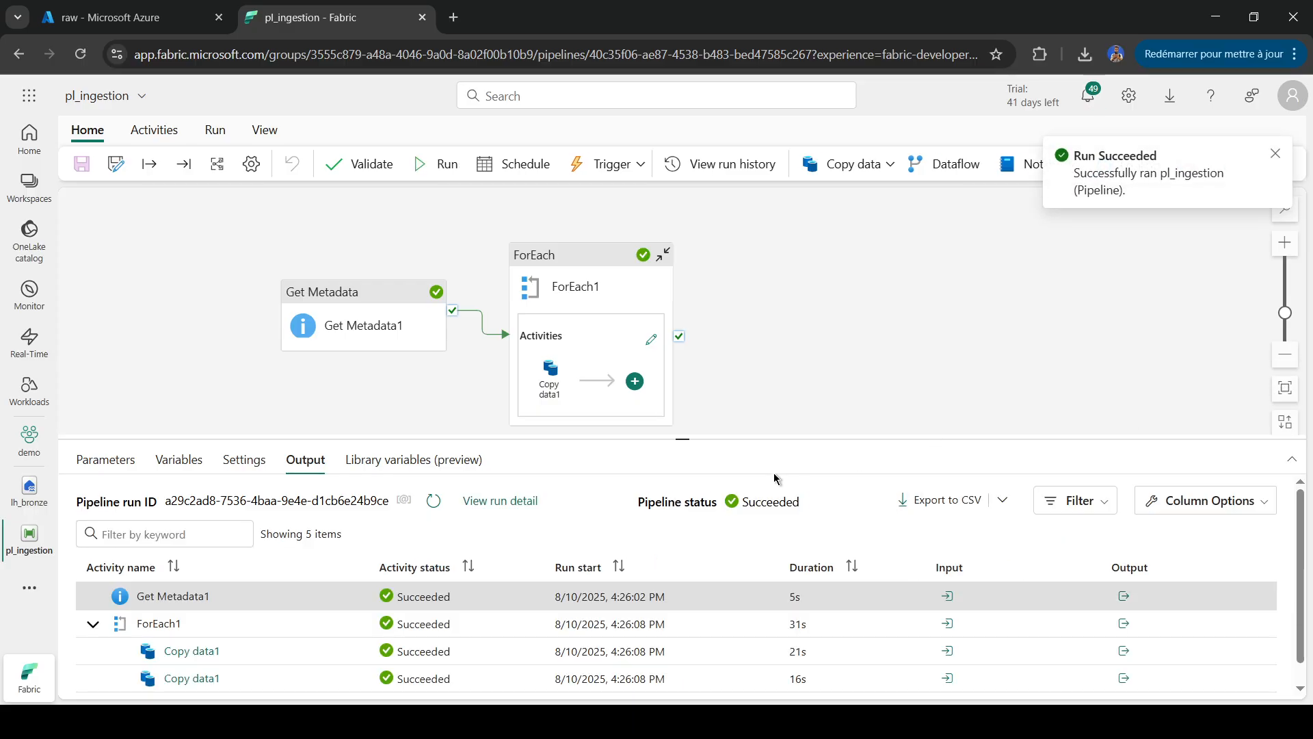
pyautogui.scroll(-1, 618, 612)
pyautogui.scroll(1, 406, 634)
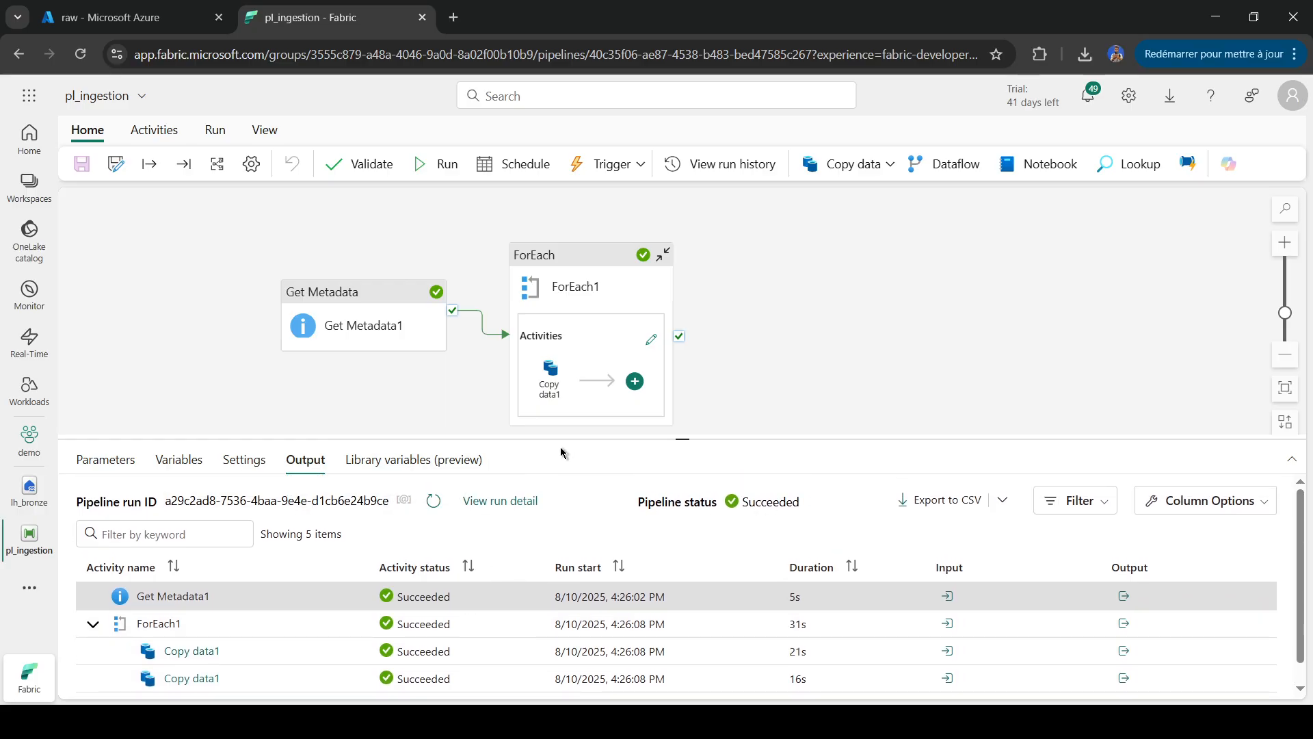
# Step: Open the lh_bronze lakehouse from the demo workspace, refresh its Files section and inspect the contents of the raw2 folder
pyautogui.click(29, 438)
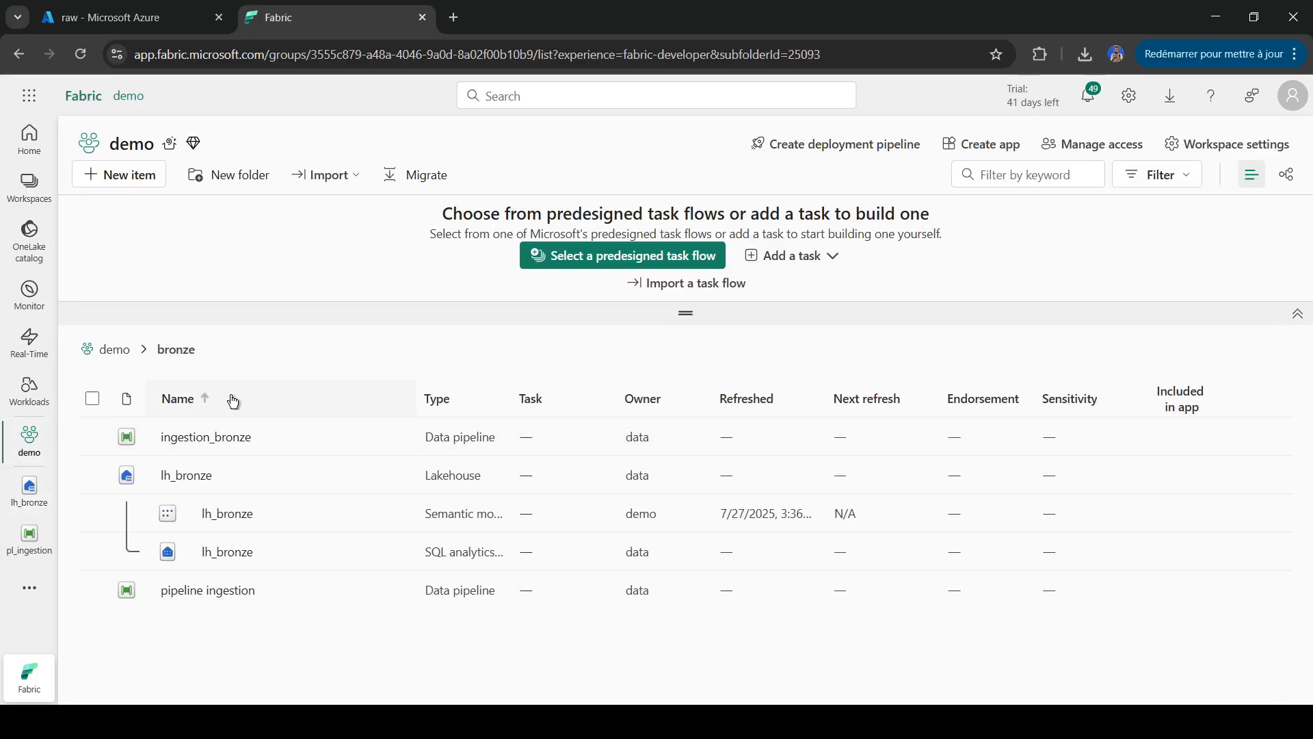
pyautogui.click(182, 477)
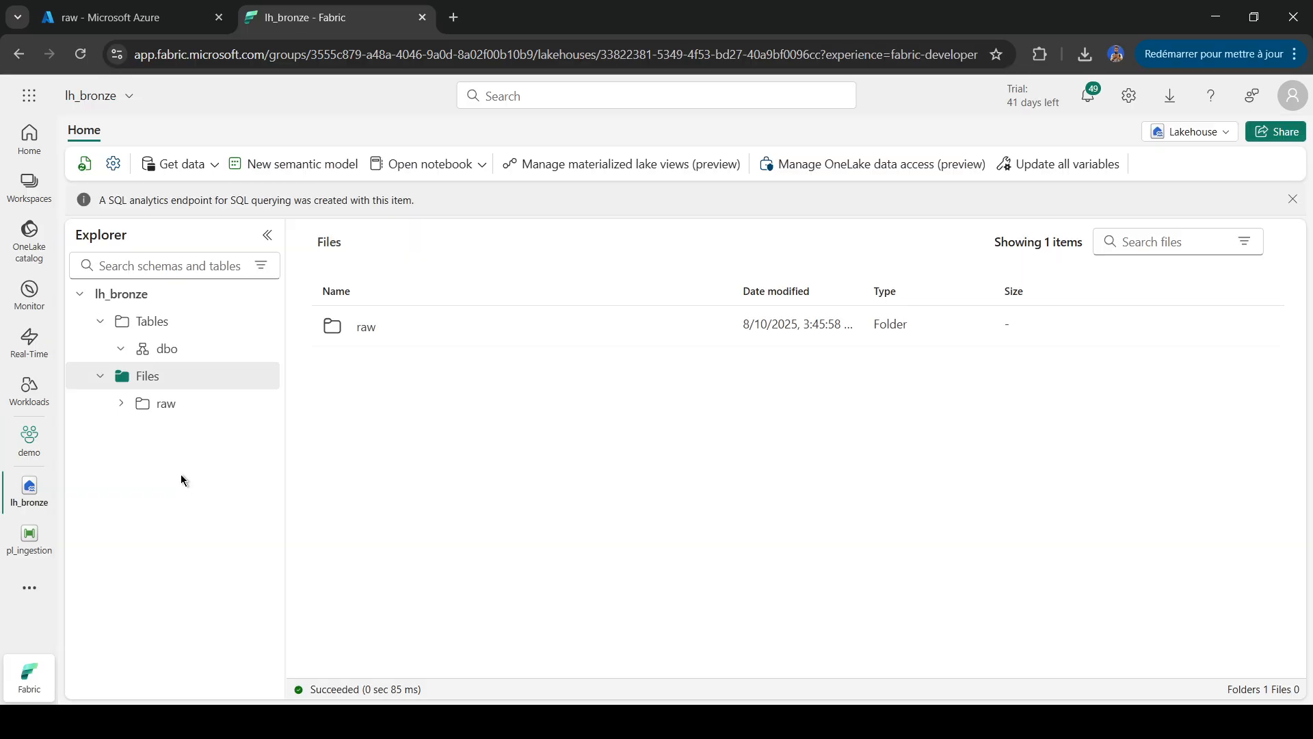
pyautogui.click(152, 387)
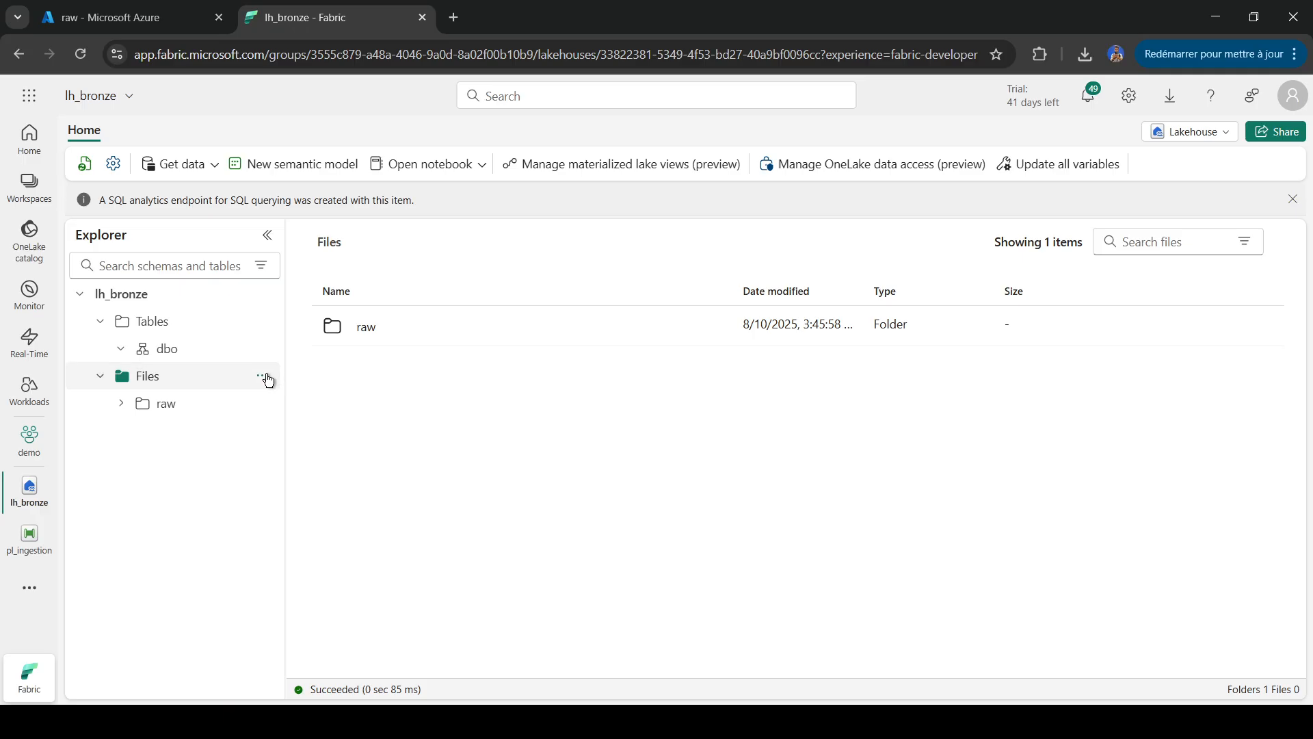
pyautogui.click(264, 376)
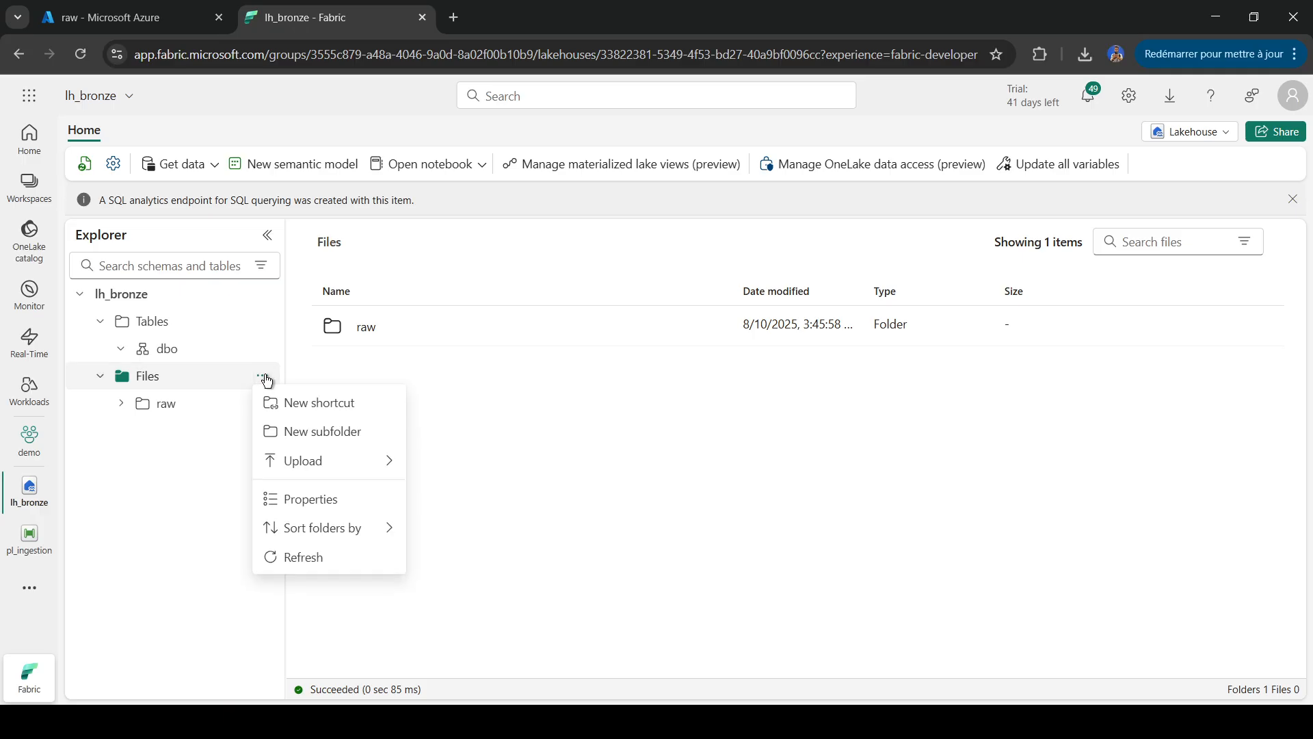
pyautogui.click(308, 560)
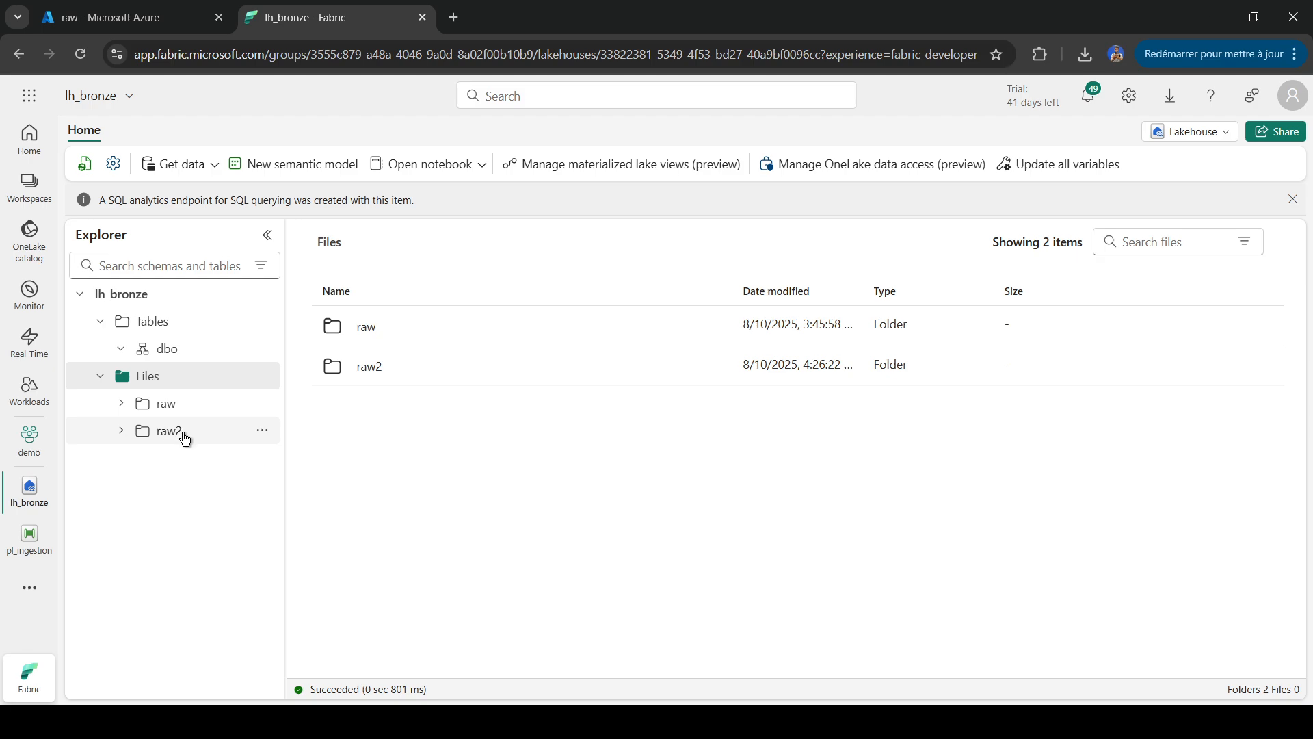
pyautogui.click(173, 432)
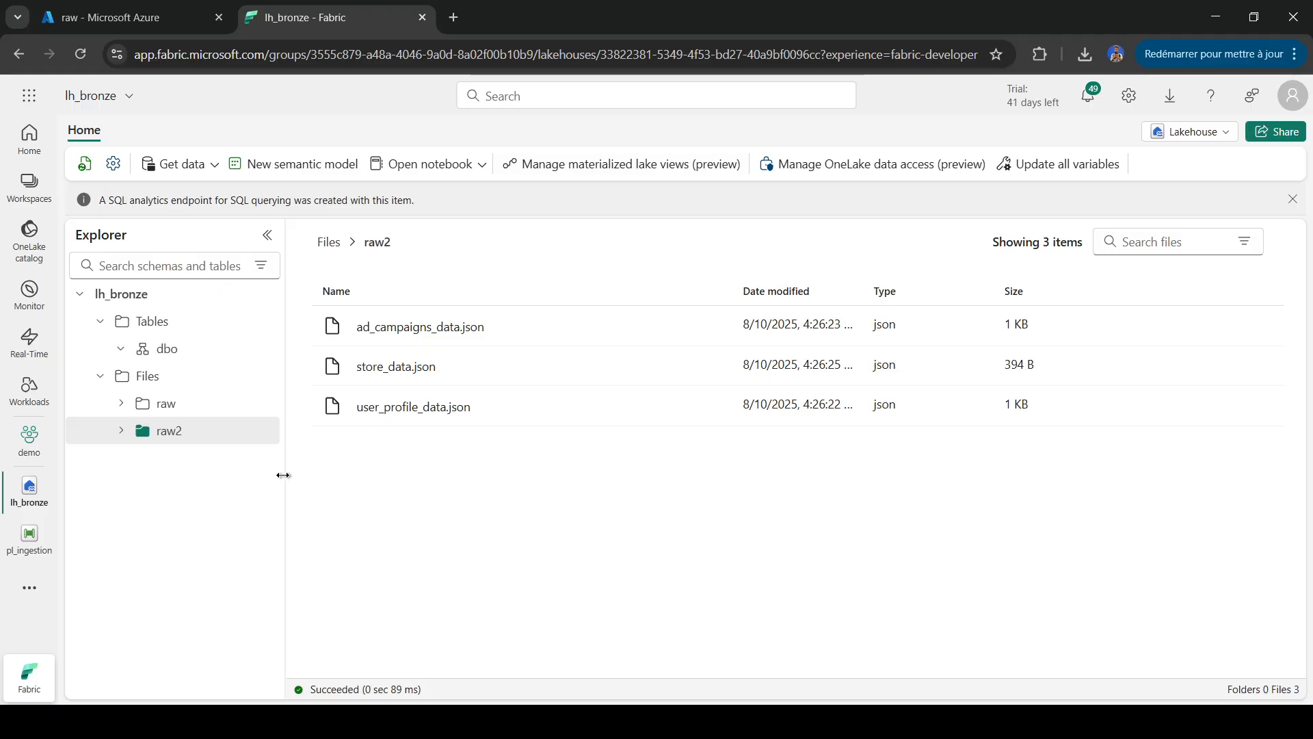
# Step: Return to the pl_ingestion pipeline by way of the demo workspace
pyautogui.click(24, 448)
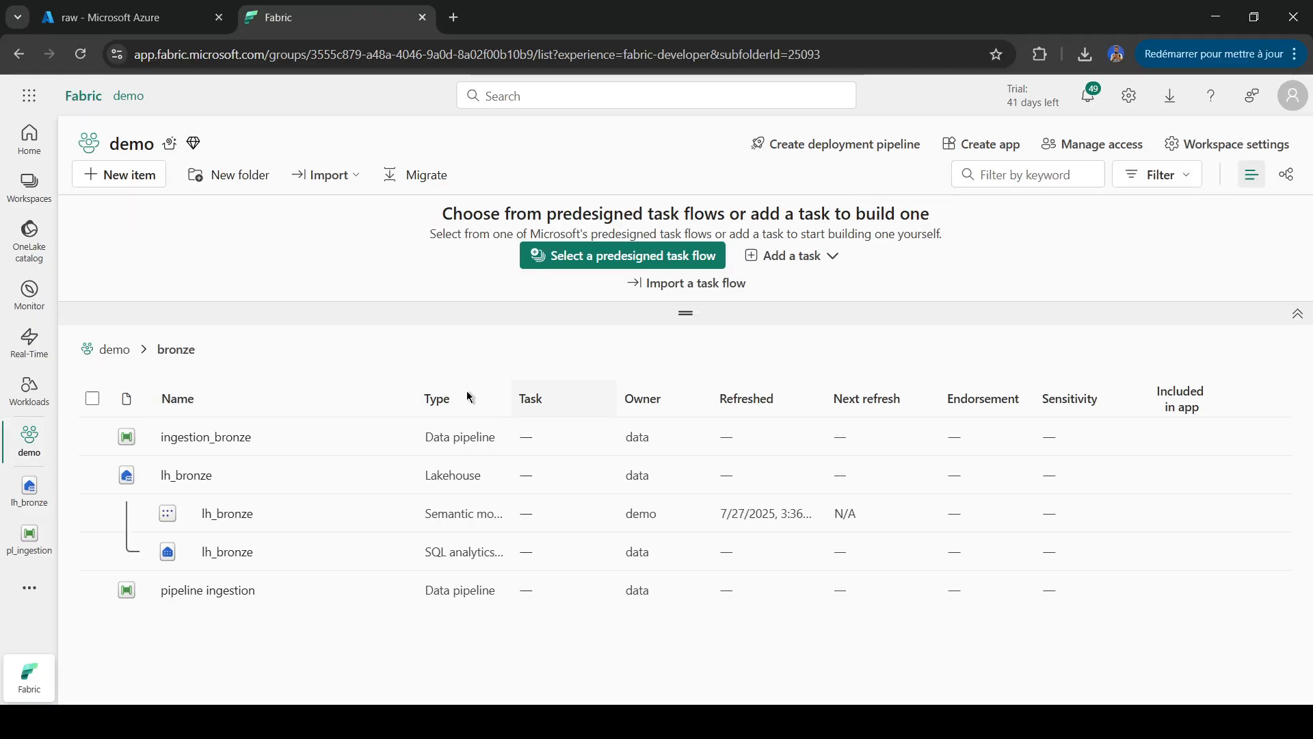
pyautogui.click(17, 545)
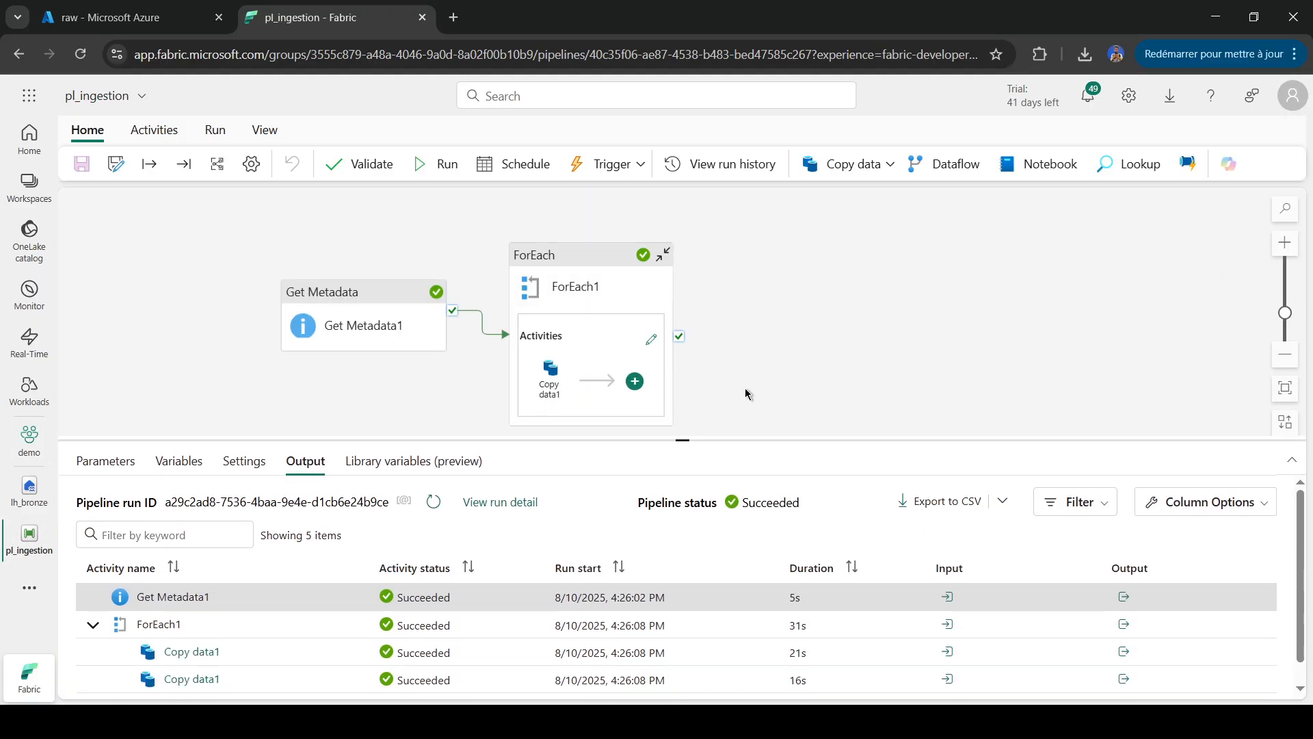